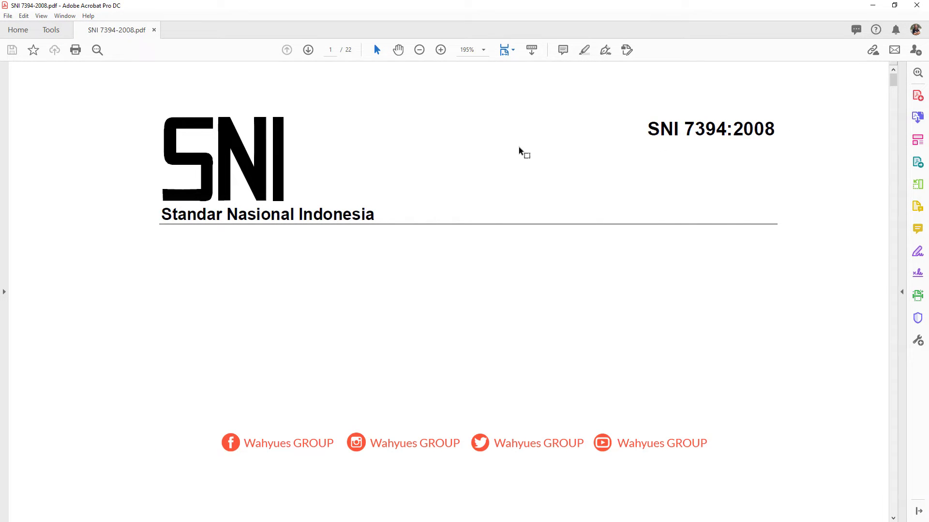
Show SNI 7394-2008.pdf one full page at a time and scroll to page 16's sloof table 6.29
{"action": "left_click", "coordinate": [512, 51]}
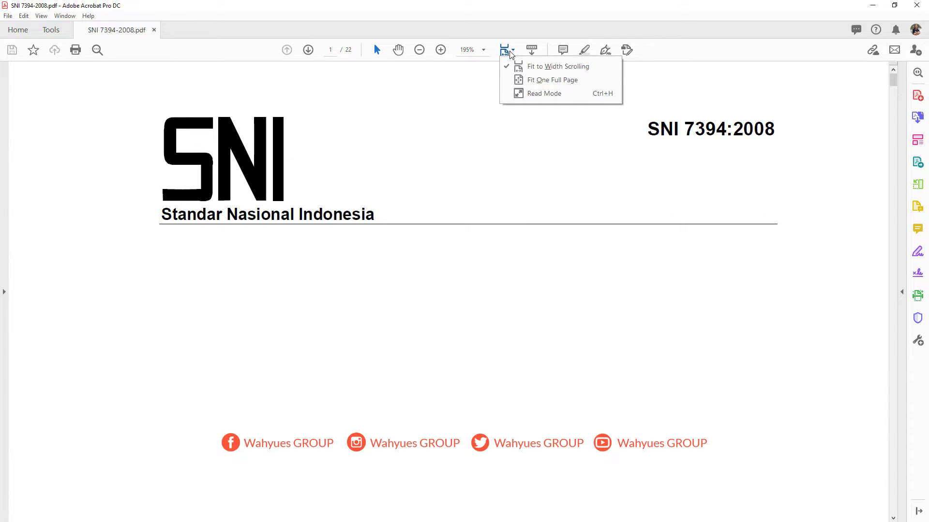
{"action": "left_click", "coordinate": [527, 79]}
{"action": "scroll", "coordinate": [701, 376], "scroll_direction": "down", "scroll_amount": 15}
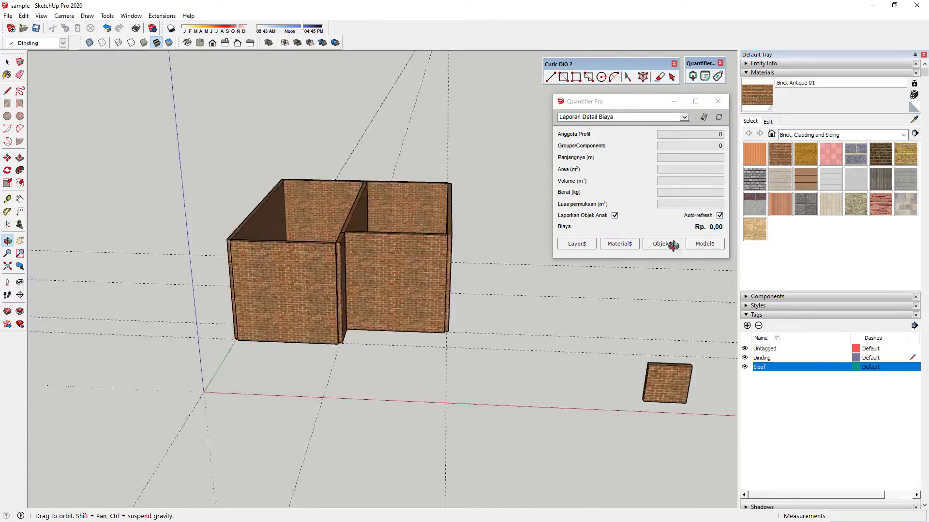
Orbit to a top-down view of the wall corner and make Sloof the active tag
{"action": "left_click_drag", "start_coordinate": [436, 309], "coordinate": [377, 314]}
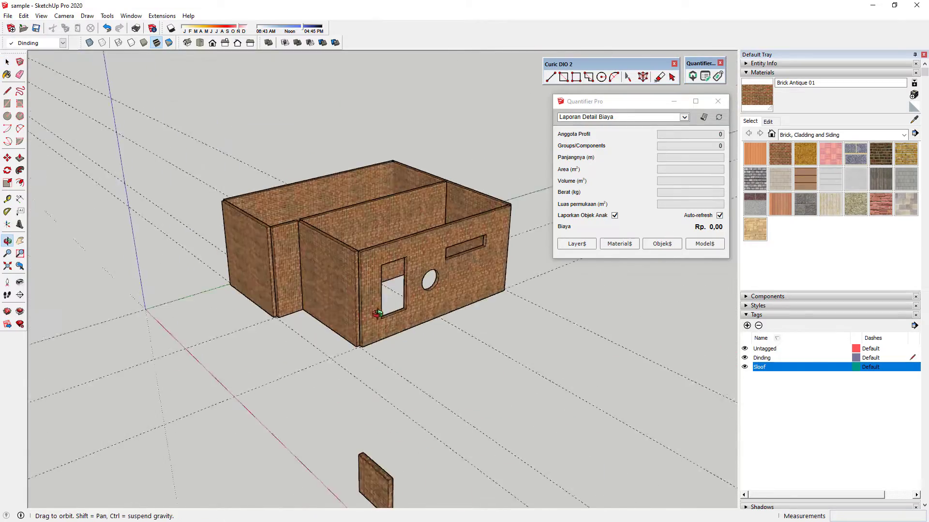
{"action": "scroll", "coordinate": [377, 314], "scroll_direction": "up", "scroll_amount": 5}
{"action": "scroll", "coordinate": [339, 242], "scroll_direction": "up", "scroll_amount": 3}
{"action": "key", "text": "space"}
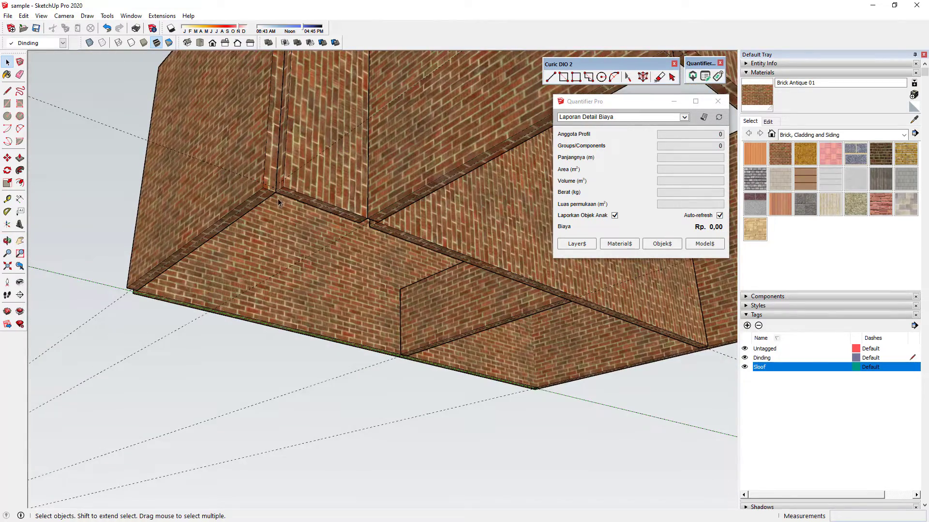
{"action": "middle_click_drag", "start_coordinate": [277, 199], "coordinate": [326, 392]}
{"action": "scroll", "coordinate": [245, 326], "scroll_direction": "down", "scroll_amount": 5}
{"action": "mouse_move", "coordinate": [245, 326]}
{"action": "middle_mouse_down"}
{"action": "mouse_move", "coordinate": [300, 315]}
{"action": "mouse_move", "coordinate": [199, 301]}
{"action": "middle_mouse_up"}
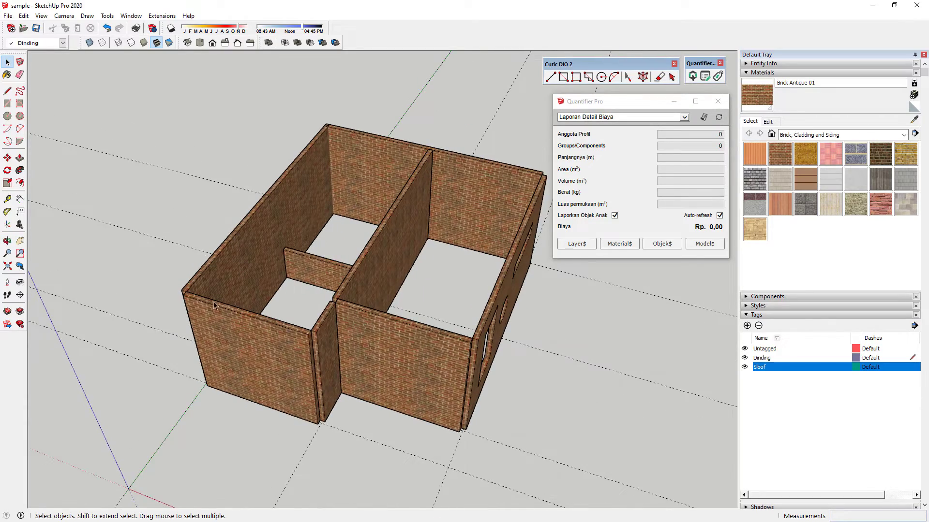
{"action": "scroll", "coordinate": [198, 300], "scroll_direction": "up", "scroll_amount": 3}
{"action": "scroll", "coordinate": [181, 297], "scroll_direction": "up", "scroll_amount": 2}
{"action": "scroll", "coordinate": [181, 297], "scroll_direction": "up", "scroll_amount": 2}
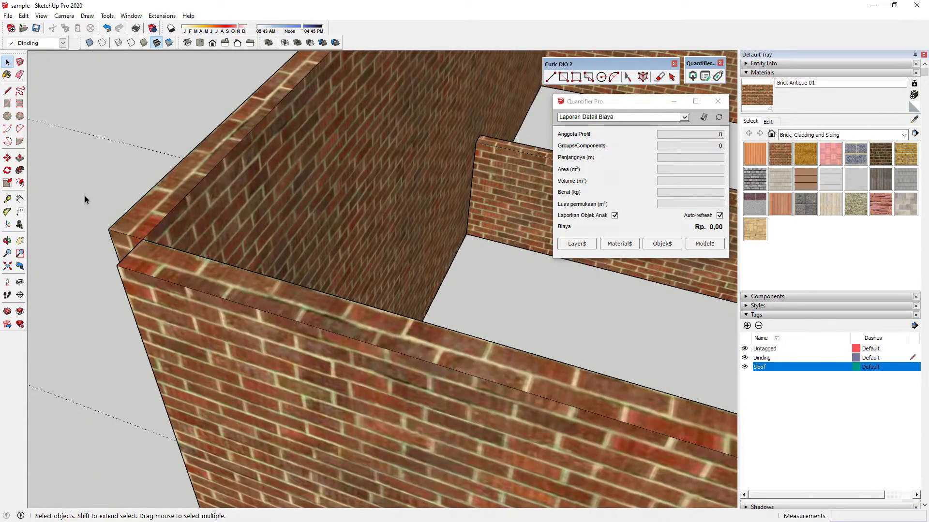
{"action": "left_click", "coordinate": [7, 104]}
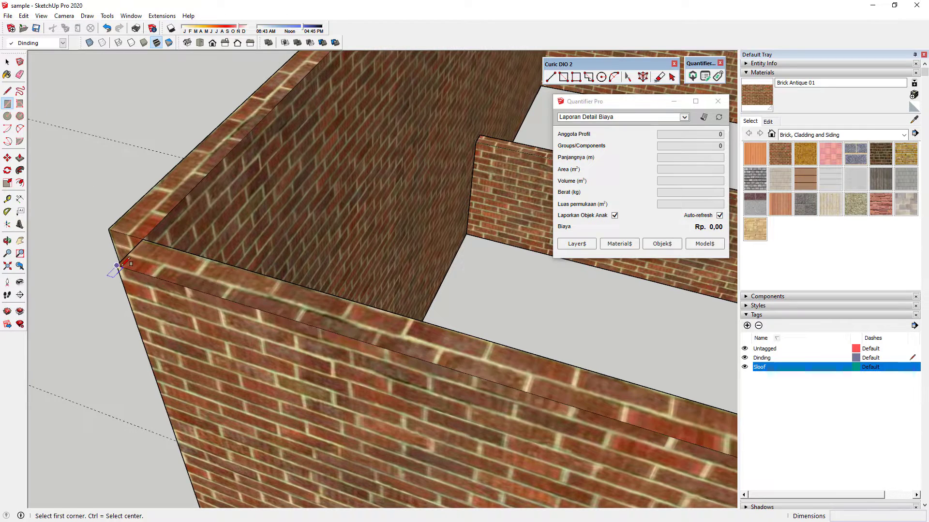
{"action": "left_click", "coordinate": [908, 368]}
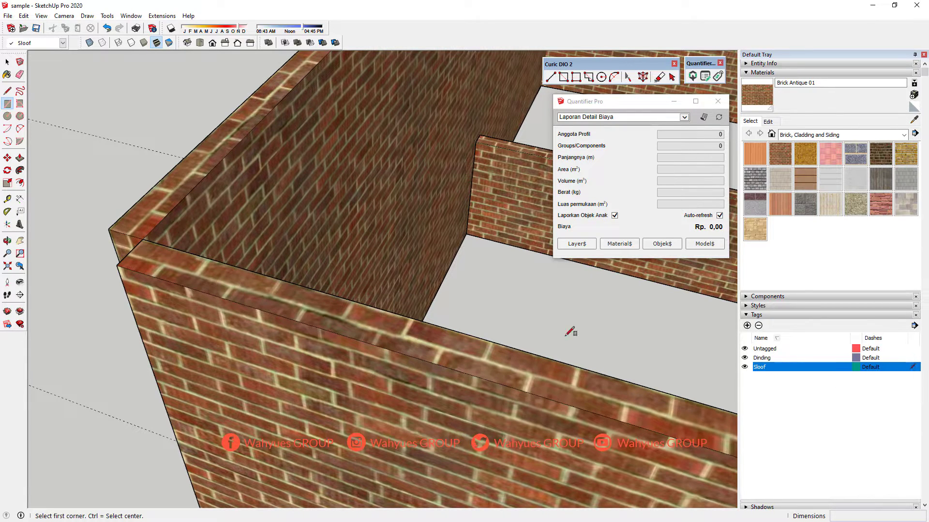
Draw a rectangle capping the wall-top corner and push/pull it up 200 mm
{"action": "left_click", "coordinate": [118, 265]}
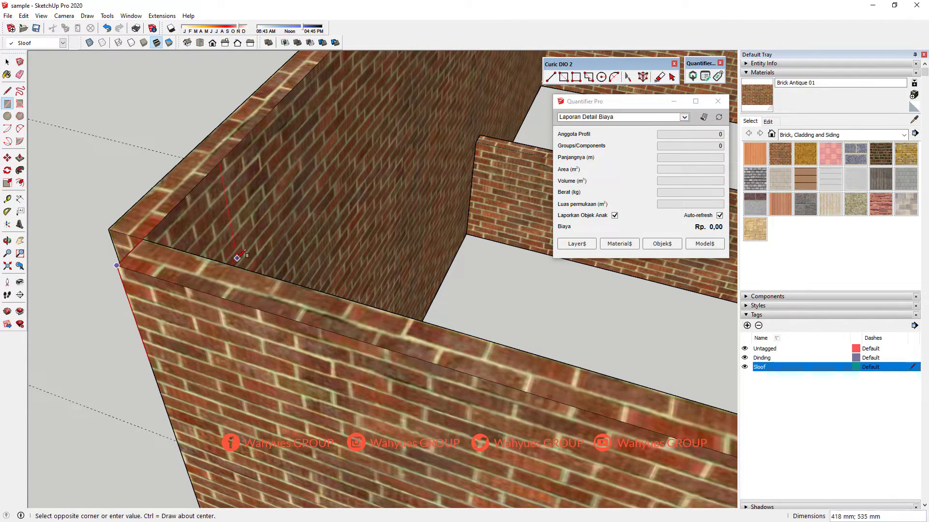
{"action": "left_click", "coordinate": [214, 263]}
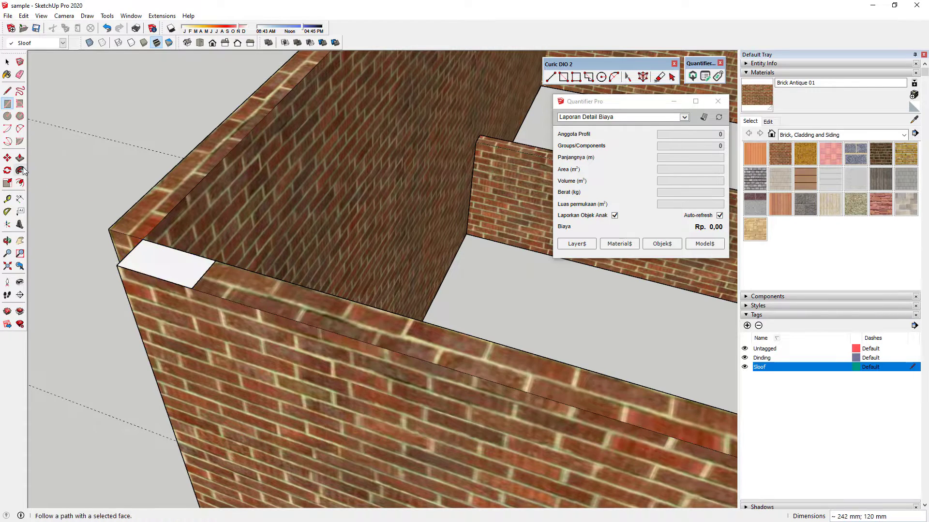
{"action": "key", "text": "p"}
{"action": "left_click_drag", "start_coordinate": [162, 266], "coordinate": [147, 198]}
{"action": "type", "text": "200"}
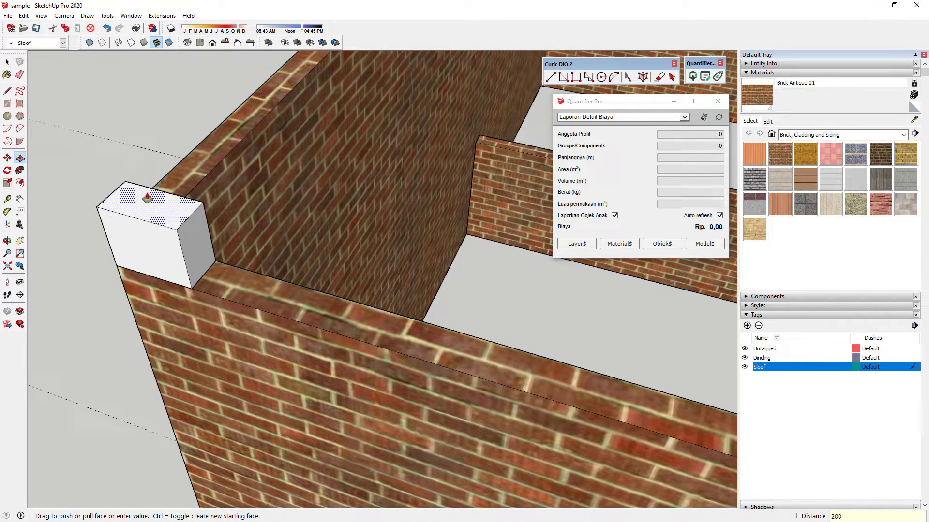
{"action": "key", "text": "Return"}
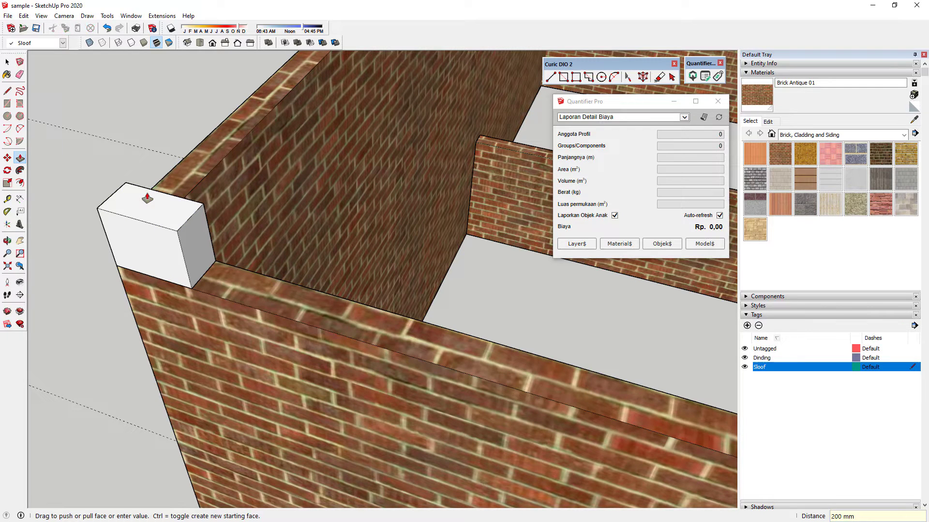
{"action": "key", "text": "space"}
Turn the white corner box into a group
{"action": "left_click_drag", "start_coordinate": [66, 146], "coordinate": [227, 293]}
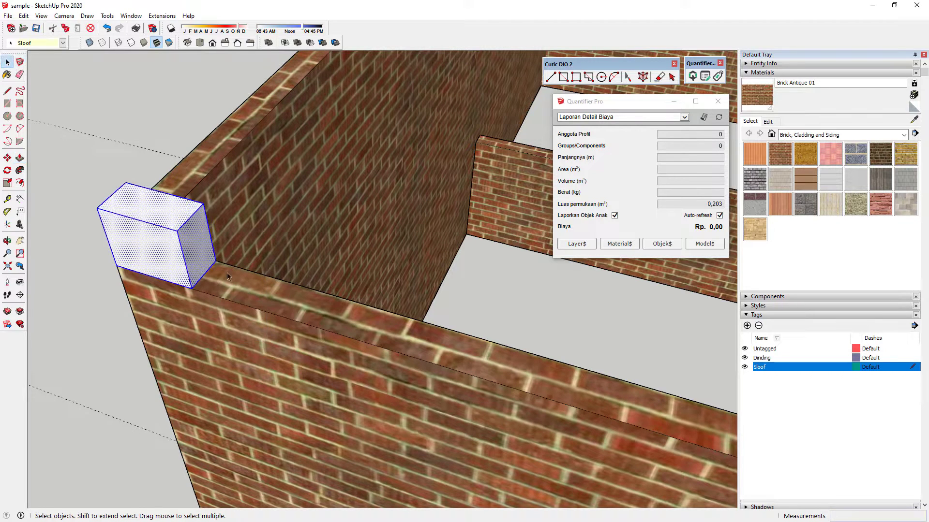
{"action": "right_click", "coordinate": [188, 237]}
{"action": "left_click", "coordinate": [252, 321]}
{"action": "left_click", "coordinate": [163, 143]}
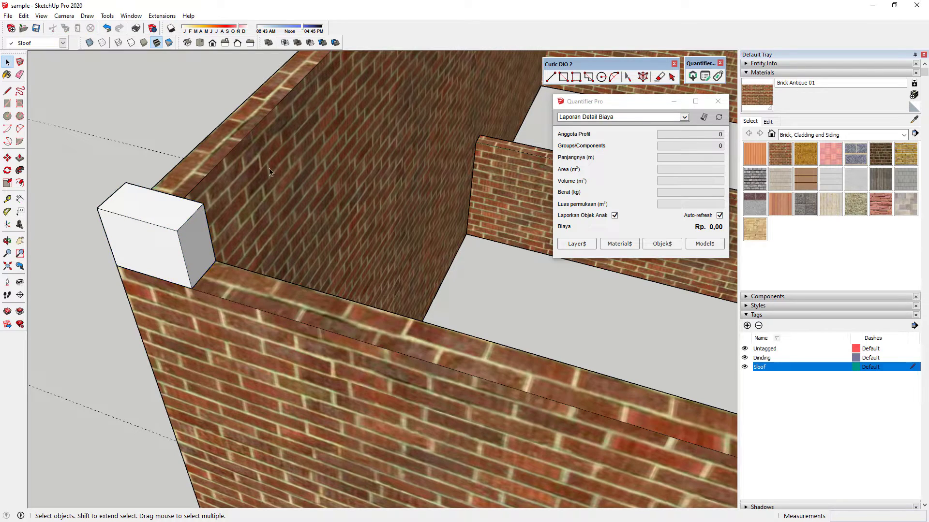
Inspect the box group's costs in Quantifier Pro's Cost Inspector, then close it
{"action": "left_click", "coordinate": [190, 244]}
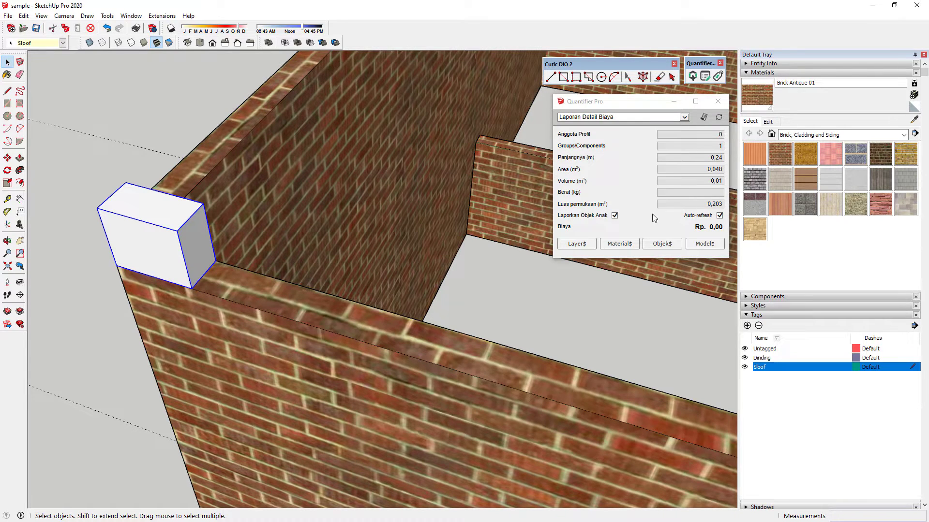
{"action": "left_click", "coordinate": [717, 78]}
{"action": "left_click", "coordinate": [178, 245]}
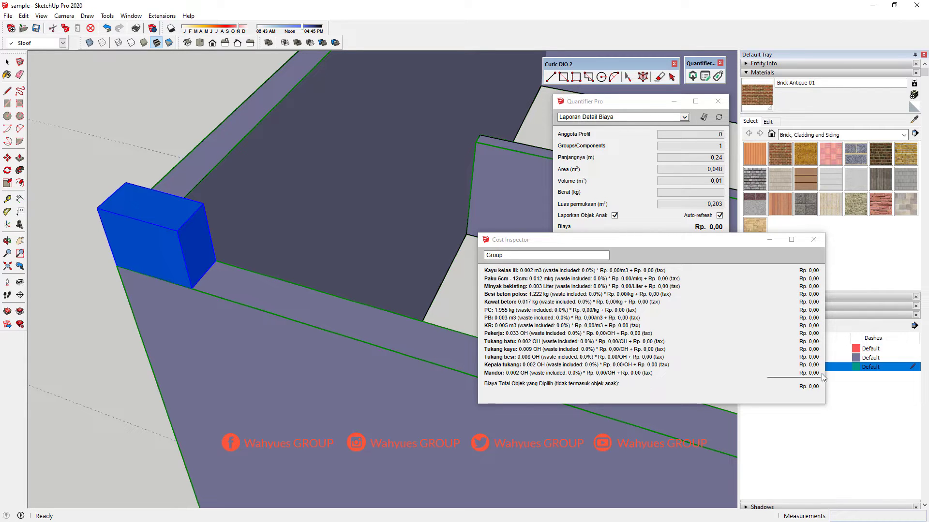
{"action": "left_click", "coordinate": [812, 240]}
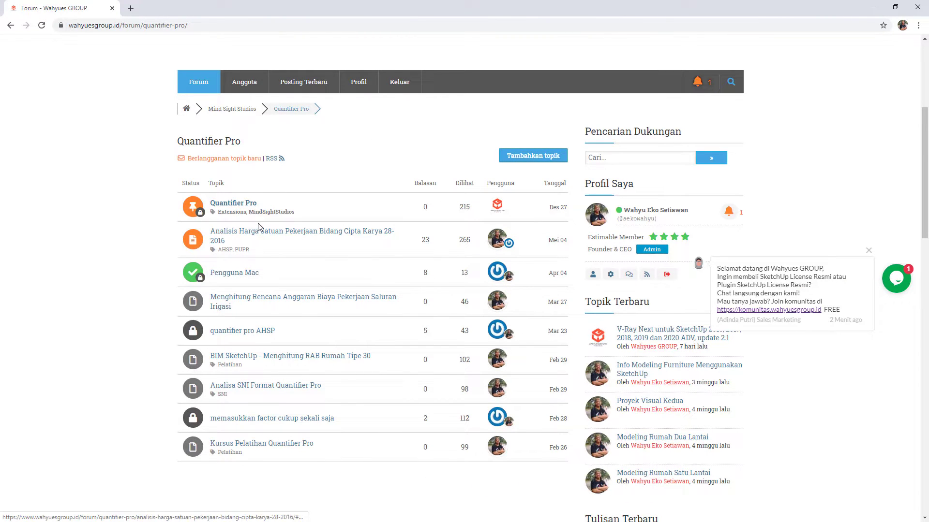
Open the 'Analisa SNI Format Quantifier Pro' forum topic and scroll to its SNI analysis list
{"action": "left_click", "coordinate": [258, 387]}
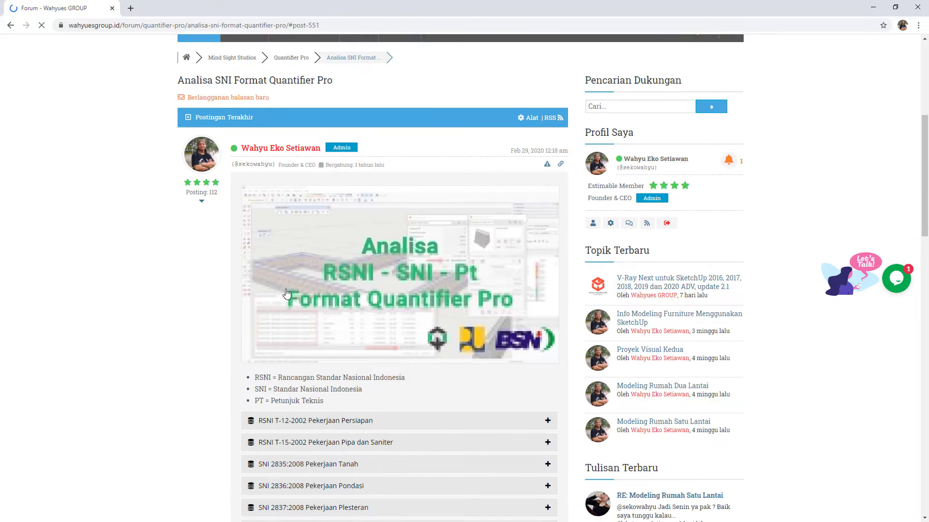
{"action": "scroll", "coordinate": [371, 145], "scroll_direction": "down", "scroll_amount": 6}
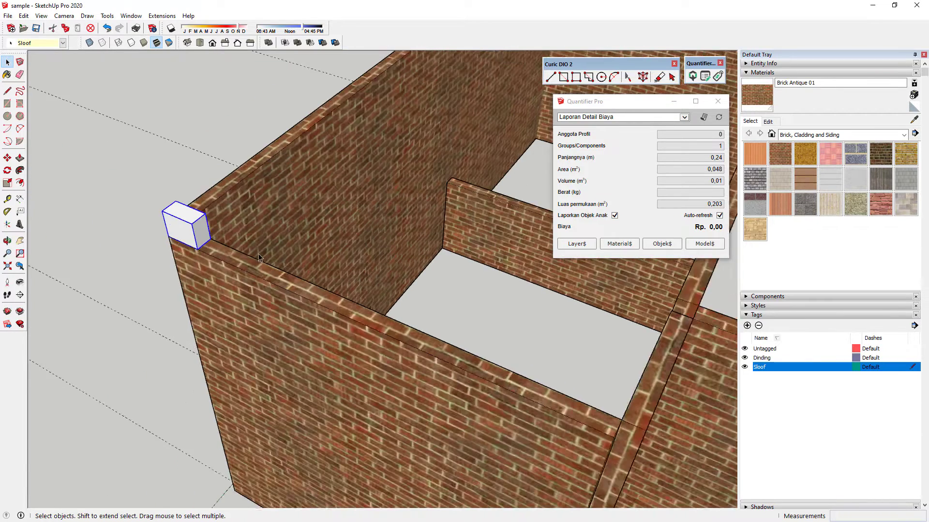
Paint the corner box with Blacktop Old 02 from the Asphalt and Concrete collection
{"action": "scroll", "coordinate": [258, 258], "scroll_direction": "down", "scroll_amount": 3}
{"action": "left_click", "coordinate": [210, 139]}
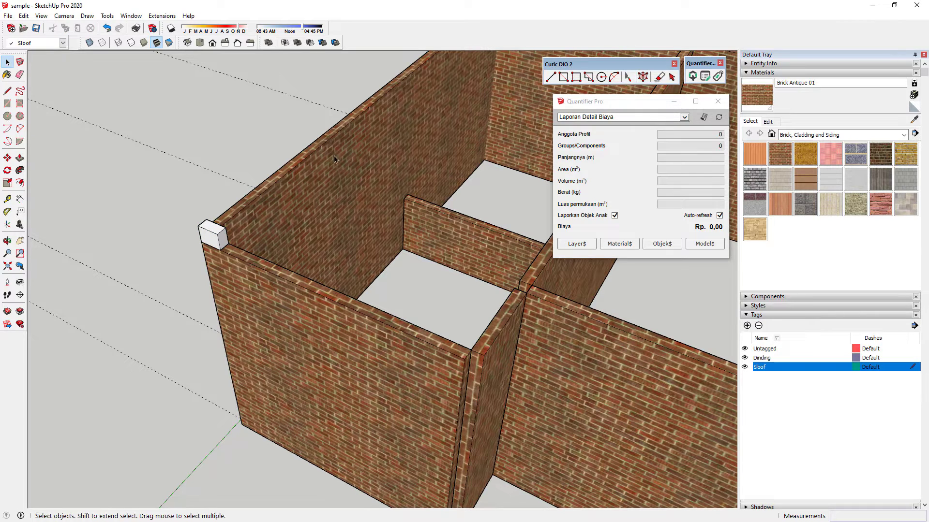
{"action": "left_click", "coordinate": [836, 136]}
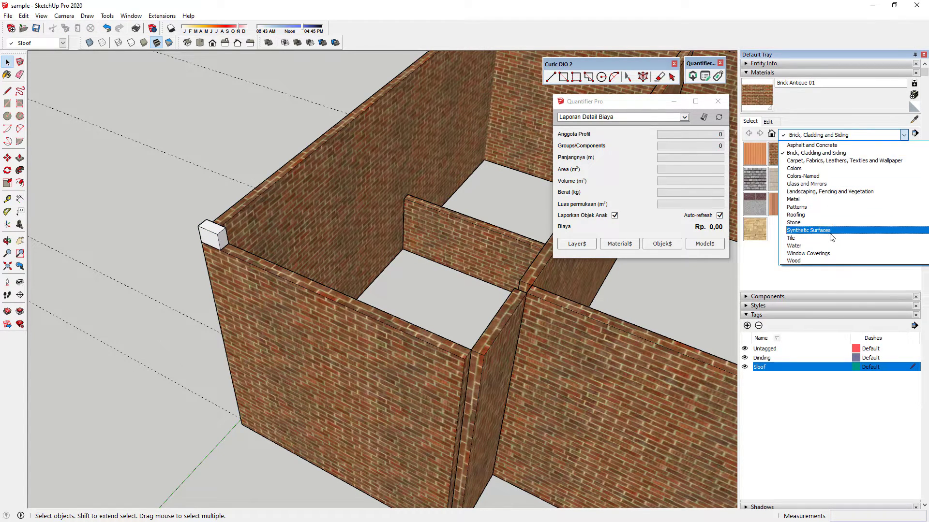
{"action": "scroll", "coordinate": [836, 251], "scroll_direction": "up", "scroll_amount": 1}
{"action": "left_click", "coordinate": [836, 169]}
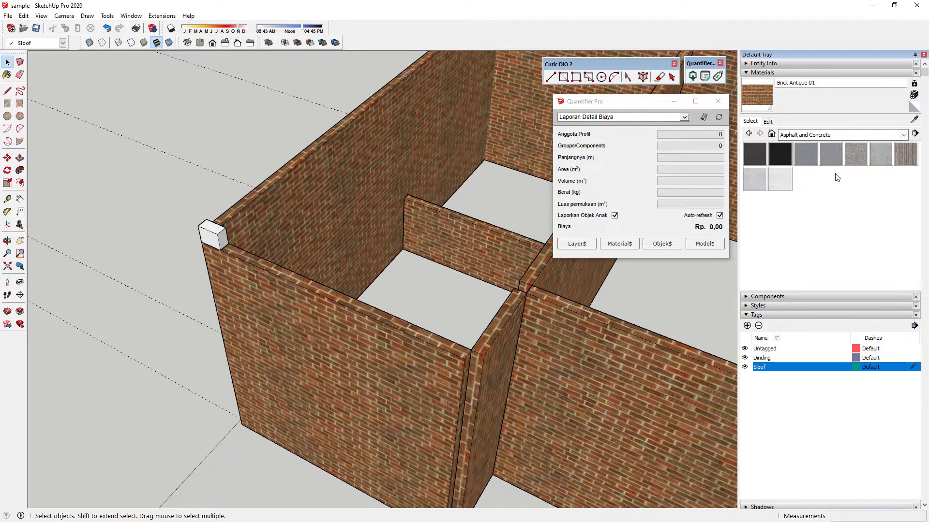
{"action": "left_click", "coordinate": [830, 154]}
{"action": "left_click", "coordinate": [215, 230]}
{"action": "scroll", "coordinate": [208, 224], "scroll_direction": "up", "scroll_amount": 2}
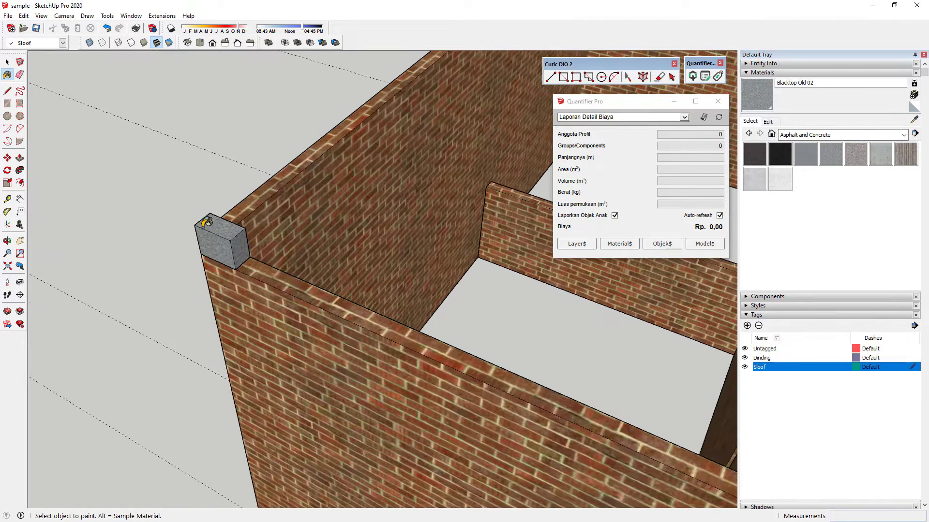
{"action": "left_click", "coordinate": [627, 78]}
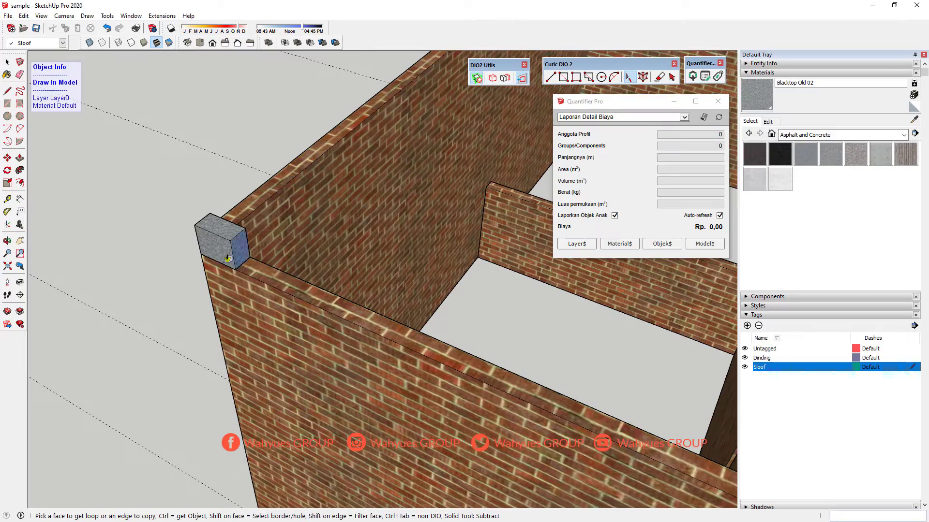
Extend the grey box along the wall with Curic DIO to form the first sloof beam
{"action": "left_click", "coordinate": [237, 249]}
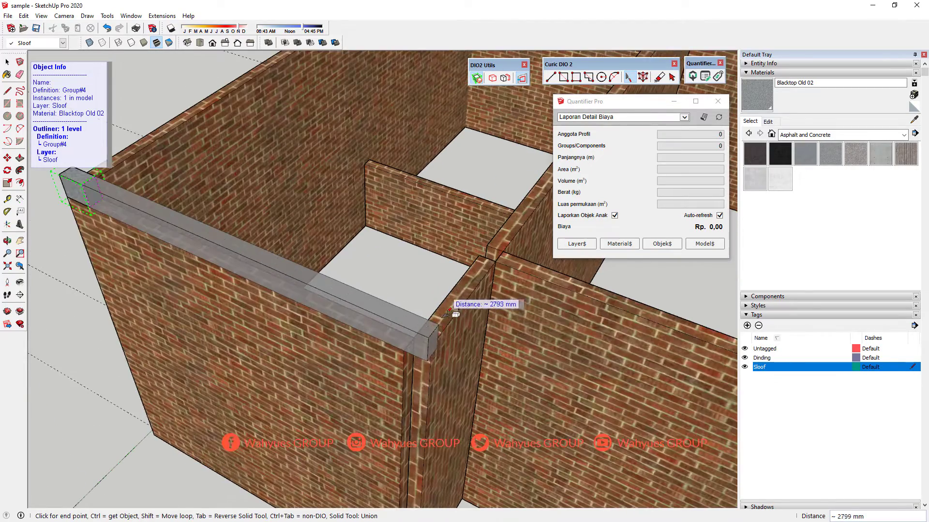
{"action": "left_click", "coordinate": [455, 313]}
{"action": "mouse_move", "coordinate": [455, 313]}
{"action": "middle_mouse_down"}
{"action": "mouse_move", "coordinate": [167, 193]}
{"action": "mouse_move", "coordinate": [196, 201]}
{"action": "mouse_move", "coordinate": [150, 228]}
{"action": "middle_mouse_up"}
{"action": "scroll", "coordinate": [167, 193], "scroll_direction": "up", "scroll_amount": 3}
{"action": "scroll", "coordinate": [167, 194], "scroll_direction": "down", "scroll_amount": 3}
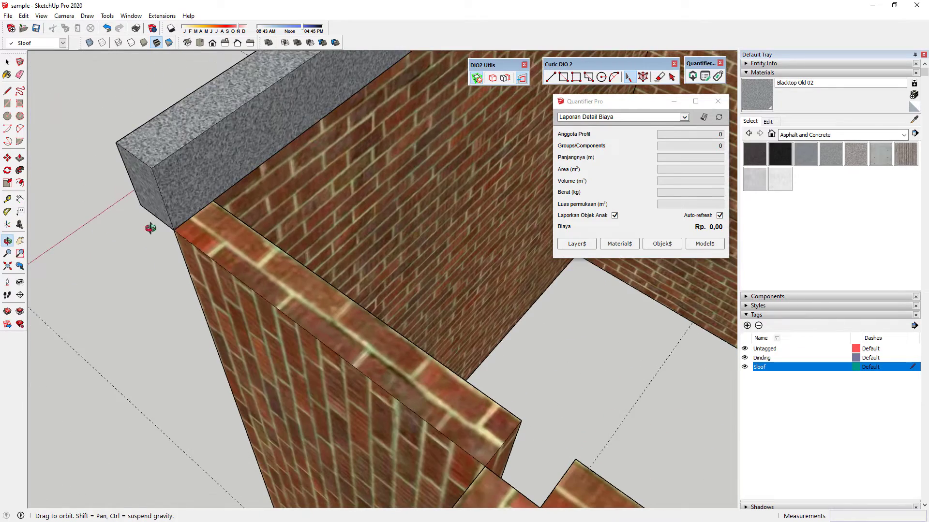
{"action": "scroll", "coordinate": [169, 207], "scroll_direction": "up", "scroll_amount": 4}
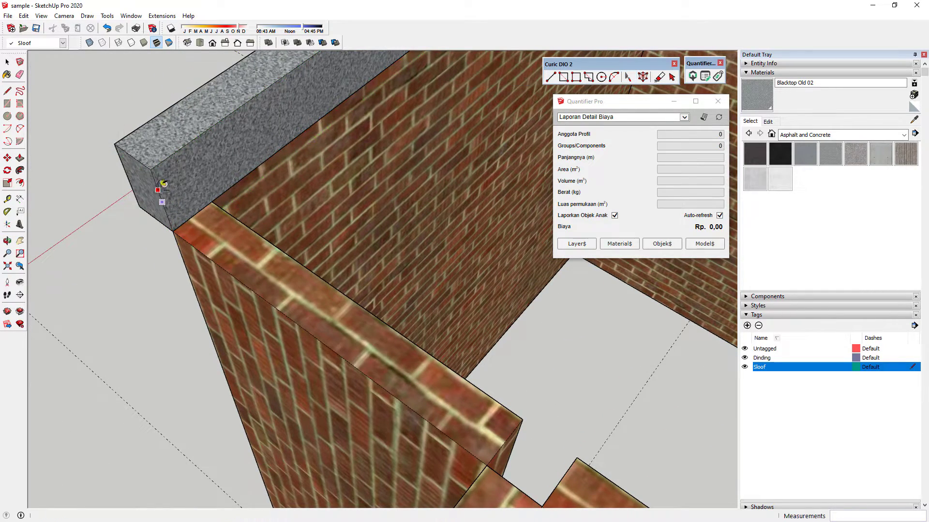
Extrude a sloof beam from the sloof edge out to 7000 mm
{"action": "left_click", "coordinate": [163, 184]}
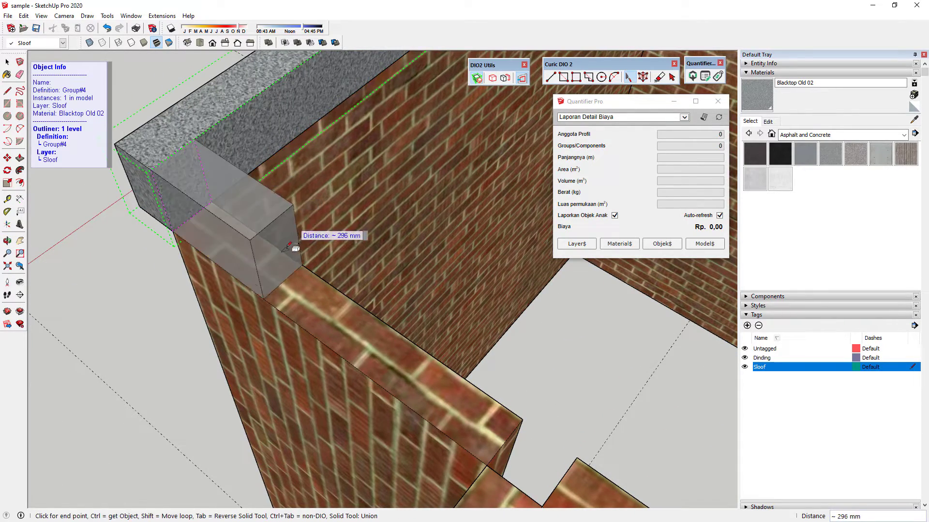
{"action": "scroll", "coordinate": [339, 232], "scroll_direction": "down", "scroll_amount": 3}
{"action": "mouse_move", "coordinate": [334, 309]}
{"action": "middle_mouse_down"}
{"action": "mouse_move", "coordinate": [283, 243]}
{"action": "mouse_move", "coordinate": [301, 238]}
{"action": "middle_mouse_up"}
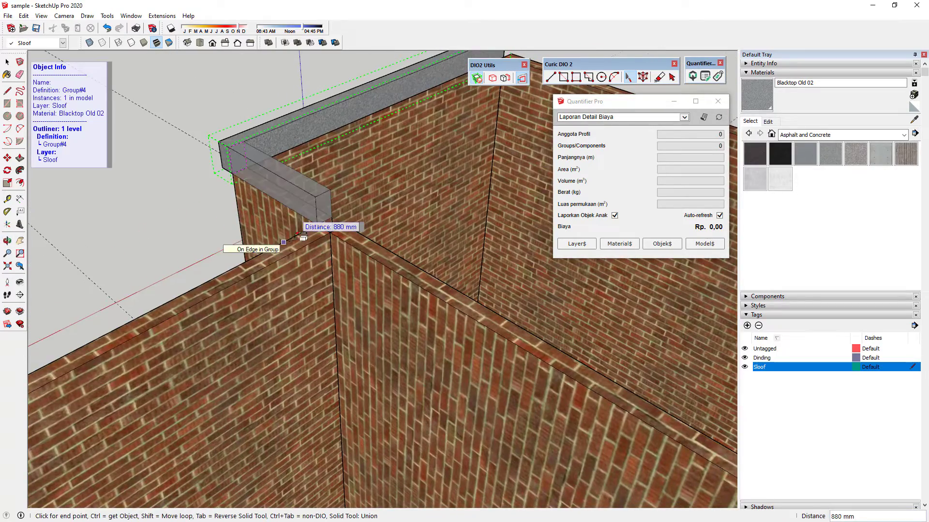
{"action": "scroll", "coordinate": [304, 207], "scroll_direction": "down", "scroll_amount": 2}
{"action": "scroll", "coordinate": [290, 204], "scroll_direction": "down", "scroll_amount": 3}
{"action": "scroll", "coordinate": [387, 334], "scroll_direction": "down", "scroll_amount": 1}
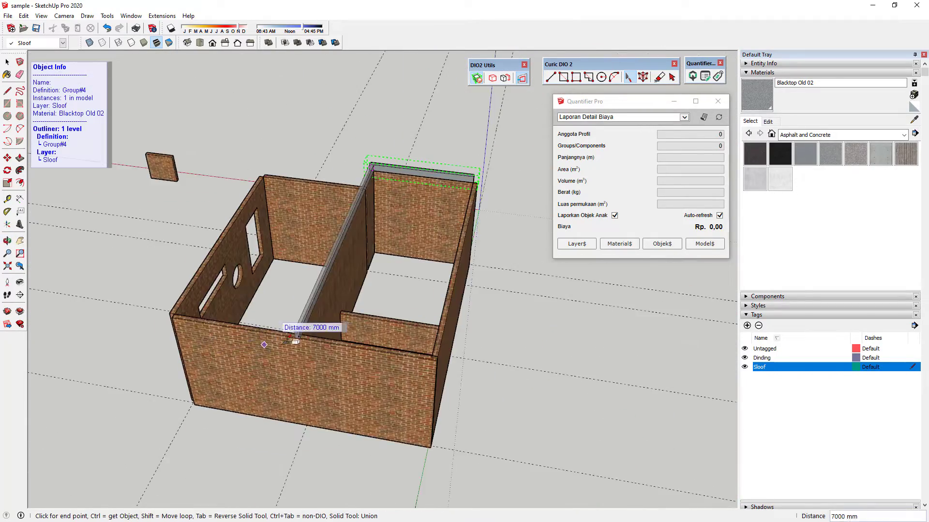
{"action": "scroll", "coordinate": [300, 331], "scroll_direction": "up", "scroll_amount": 5}
{"action": "left_click", "coordinate": [372, 308]}
Continue from the beam's end edge with a 120 mm section running 3000 mm
{"action": "middle_click_drag", "start_coordinate": [372, 308], "coordinate": [297, 306]}
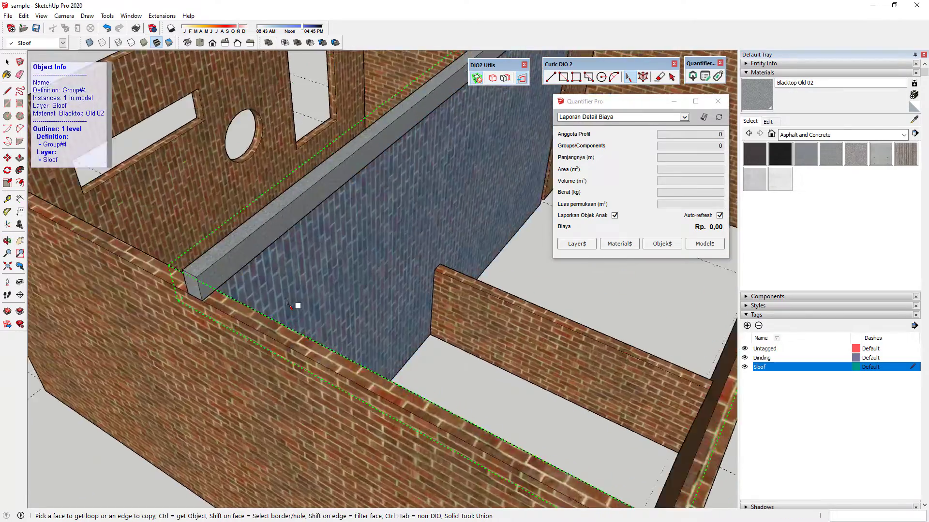
{"action": "scroll", "coordinate": [127, 286], "scroll_direction": "up", "scroll_amount": 3}
{"action": "left_click", "coordinate": [119, 263]}
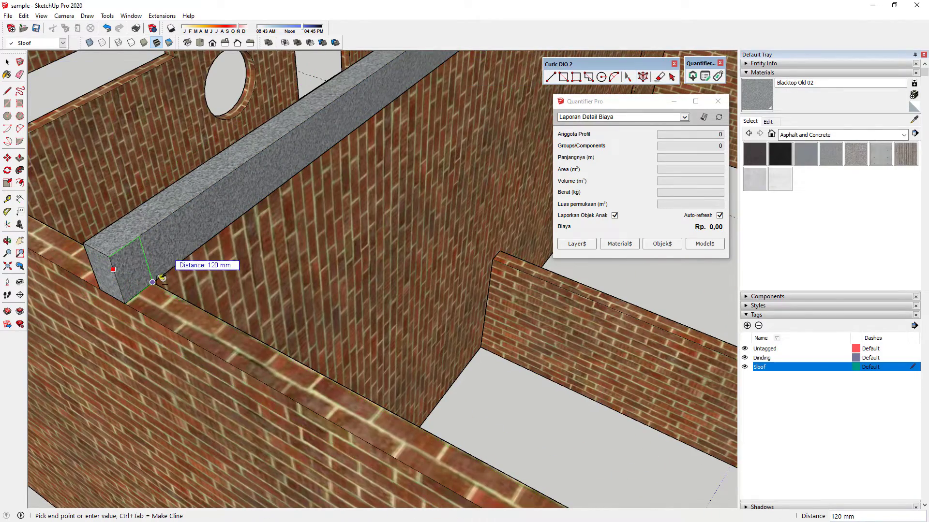
{"action": "left_click", "coordinate": [152, 282]}
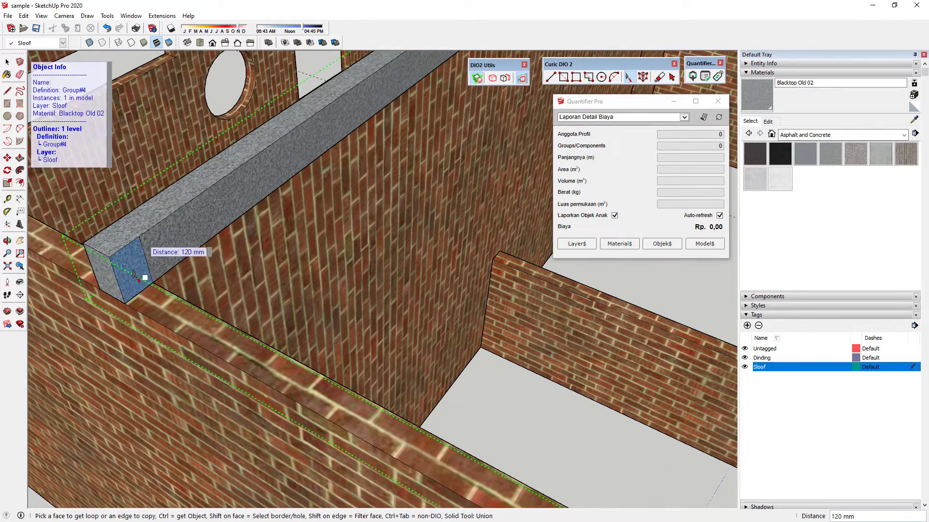
{"action": "scroll", "coordinate": [159, 268], "scroll_direction": "down", "scroll_amount": 3}
{"action": "scroll", "coordinate": [145, 266], "scroll_direction": "down", "scroll_amount": 4}
{"action": "scroll", "coordinate": [234, 373], "scroll_direction": "up", "scroll_amount": 3}
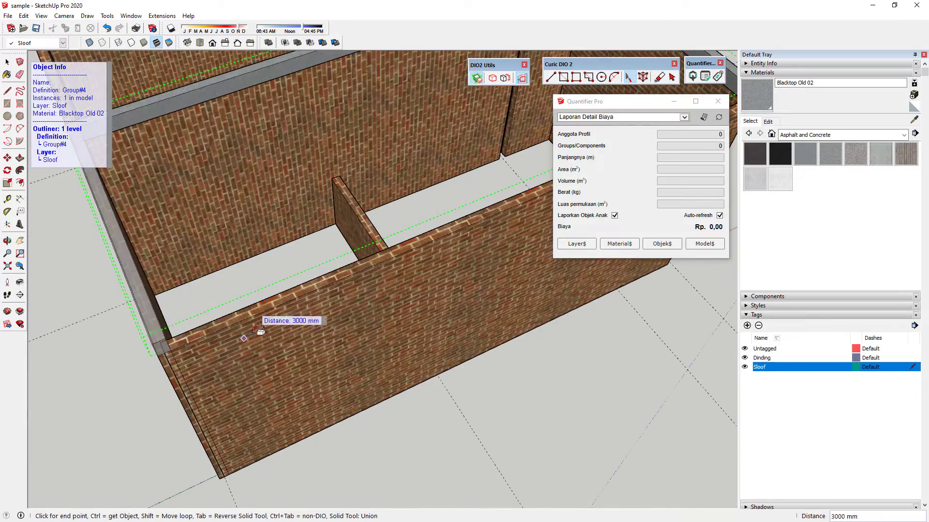
{"action": "left_click", "coordinate": [348, 341]}
Add a 120 mm sloof segment from the wall corner, 7000 mm to the far corner
{"action": "scroll", "coordinate": [258, 375], "scroll_direction": "up", "scroll_amount": 3}
{"action": "scroll", "coordinate": [153, 211], "scroll_direction": "down", "scroll_amount": 4}
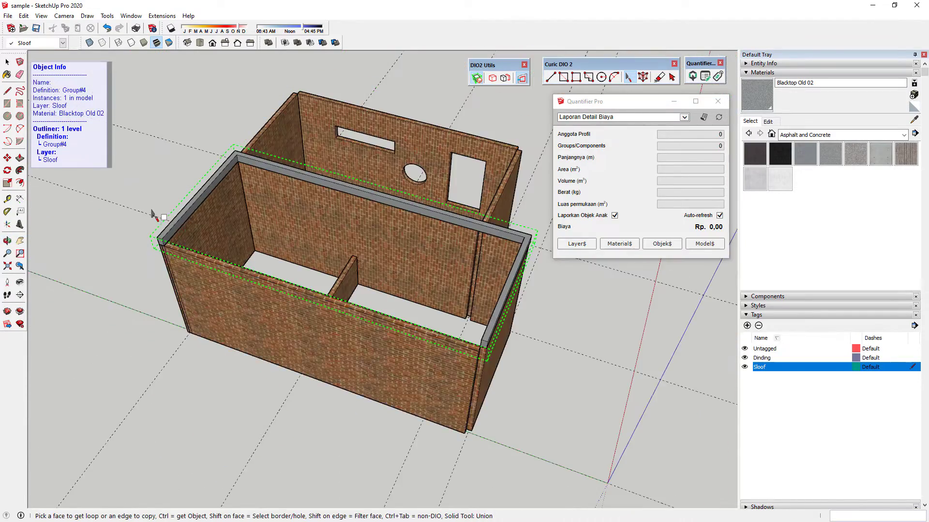
{"action": "scroll", "coordinate": [176, 296], "scroll_direction": "up", "scroll_amount": 4}
{"action": "scroll", "coordinate": [176, 294], "scroll_direction": "up", "scroll_amount": 2}
{"action": "left_click", "coordinate": [173, 277]}
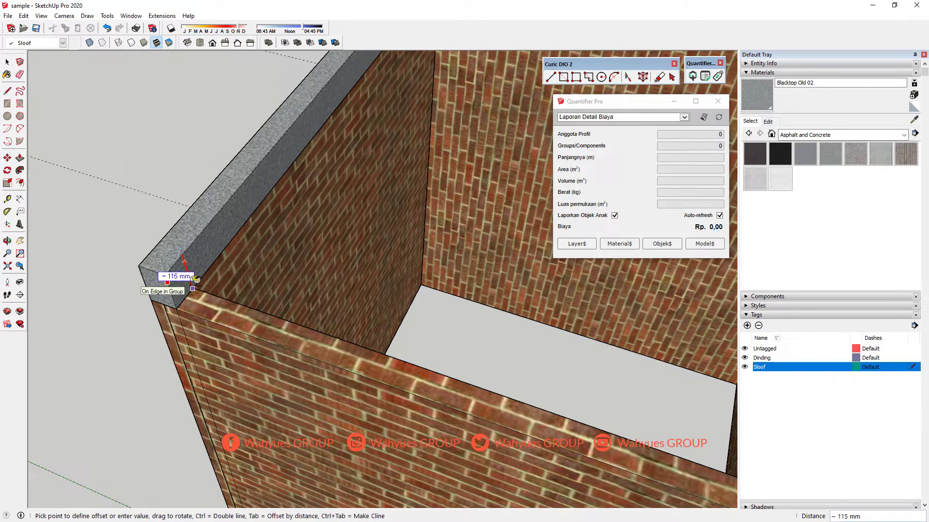
{"action": "left_click", "coordinate": [196, 281]}
{"action": "scroll", "coordinate": [194, 249], "scroll_direction": "down", "scroll_amount": 3}
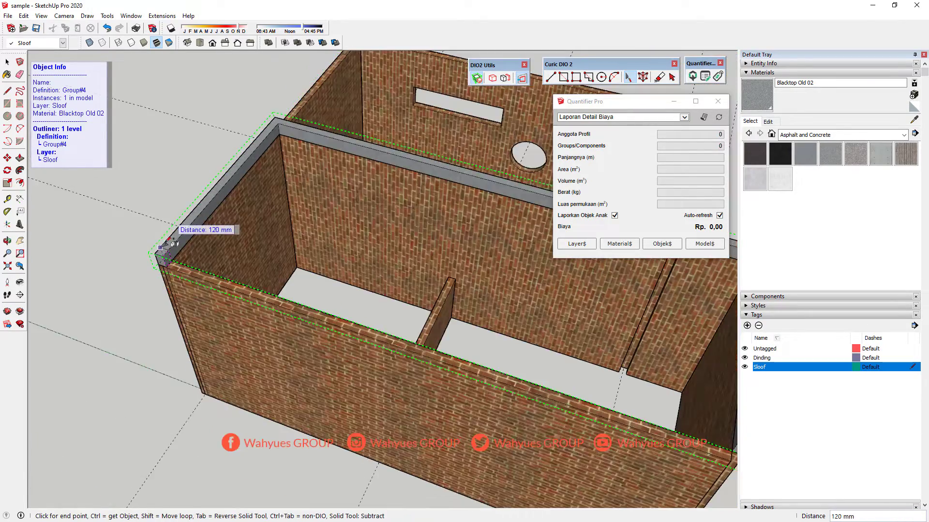
{"action": "scroll", "coordinate": [186, 237], "scroll_direction": "down", "scroll_amount": 3}
{"action": "middle_click_drag", "start_coordinate": [187, 237], "coordinate": [556, 315]}
{"action": "scroll", "coordinate": [498, 262], "scroll_direction": "up", "scroll_amount": 5}
{"action": "scroll", "coordinate": [498, 266], "scroll_direction": "up", "scroll_amount": 3}
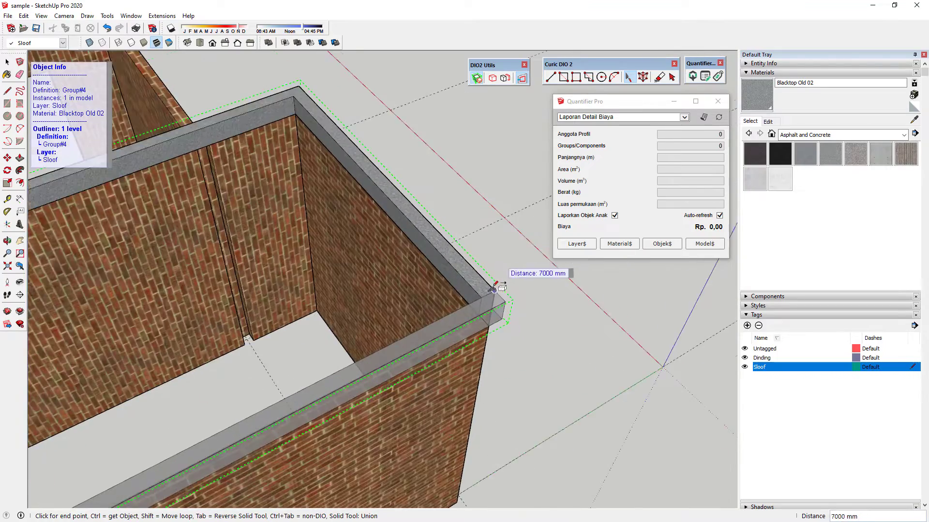
{"action": "scroll", "coordinate": [500, 278], "scroll_direction": "up", "scroll_amount": 2}
{"action": "mouse_move", "coordinate": [505, 283]}
{"action": "middle_mouse_down"}
{"action": "mouse_move", "coordinate": [395, 304]}
{"action": "mouse_move", "coordinate": [522, 357]}
{"action": "middle_mouse_up"}
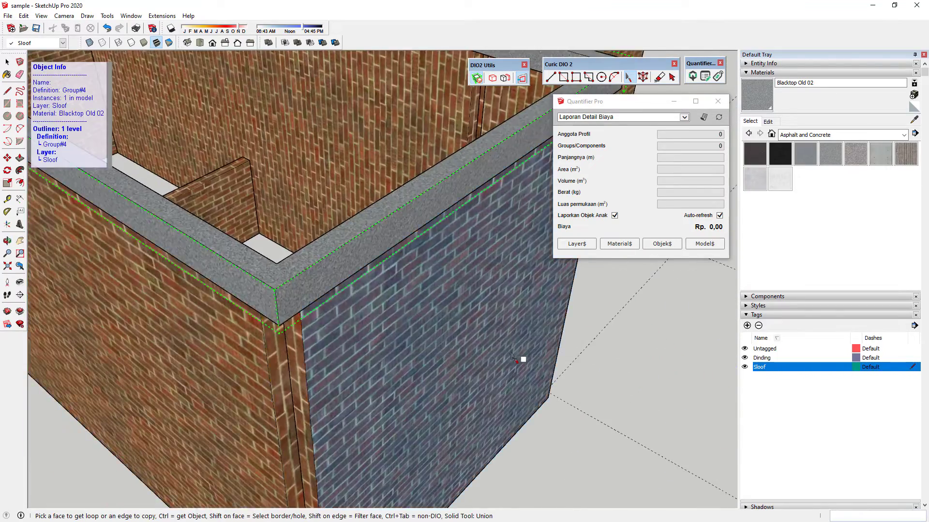
{"action": "scroll", "coordinate": [484, 363], "scroll_direction": "down", "scroll_amount": 5}
Measure from the sloof corner, discard the unfinished beam, and select the sloof top face
{"action": "mouse_move", "coordinate": [446, 369]}
{"action": "middle_mouse_down"}
{"action": "mouse_move", "coordinate": [440, 294]}
{"action": "mouse_move", "coordinate": [359, 271]}
{"action": "middle_mouse_up"}
{"action": "scroll", "coordinate": [338, 261], "scroll_direction": "up", "scroll_amount": 4}
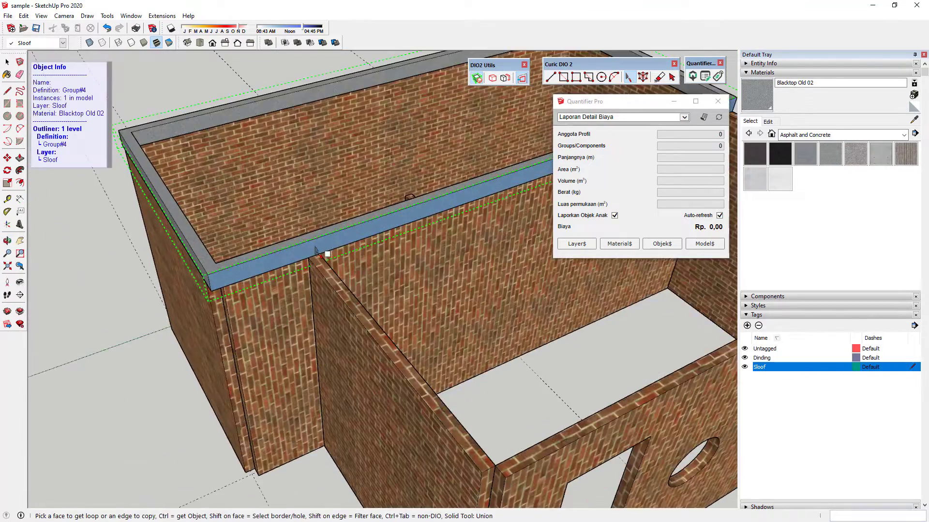
{"action": "scroll", "coordinate": [291, 264], "scroll_direction": "up", "scroll_amount": 2}
{"action": "scroll", "coordinate": [258, 276], "scroll_direction": "up", "scroll_amount": 2}
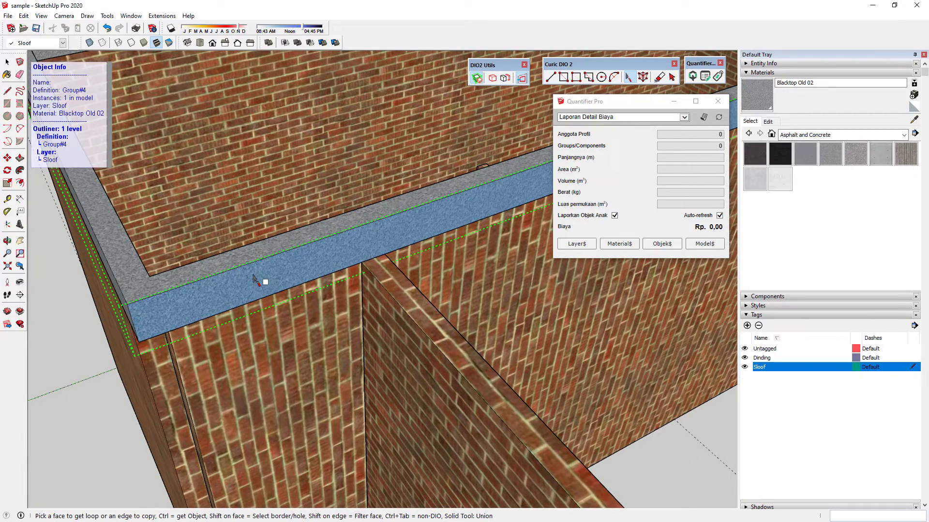
{"action": "key", "text": "t"}
{"action": "left_click", "coordinate": [130, 314]}
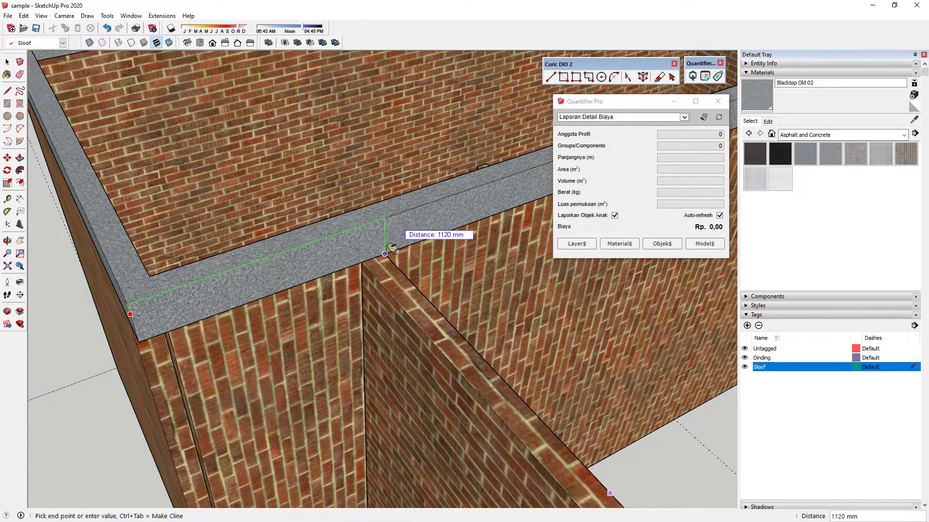
{"action": "key", "text": "d"}
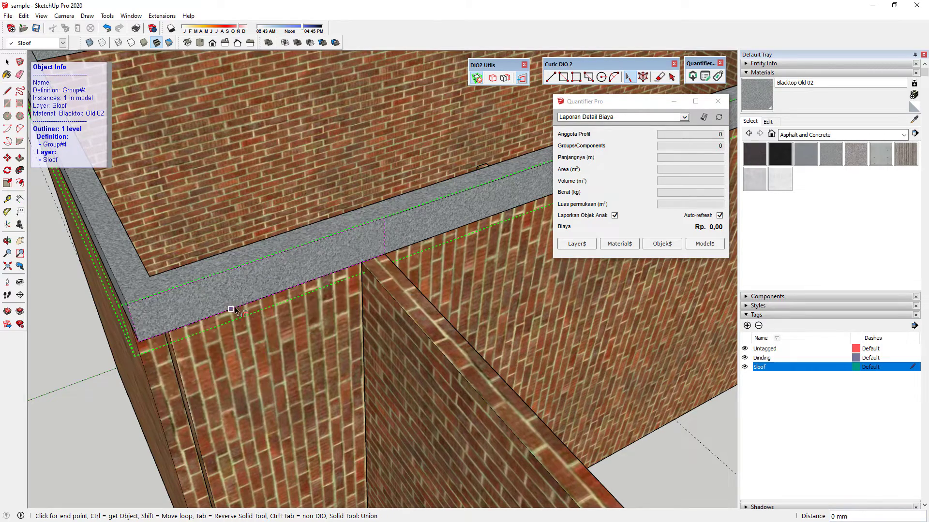
{"action": "key", "text": "Escape"}
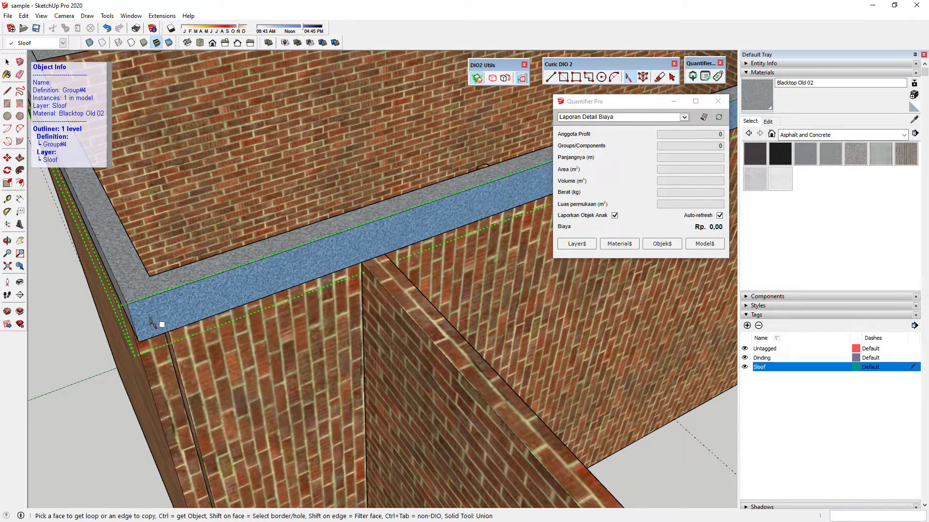
{"action": "scroll", "coordinate": [142, 326], "scroll_direction": "up", "scroll_amount": 2}
{"action": "left_click", "coordinate": [121, 316]}
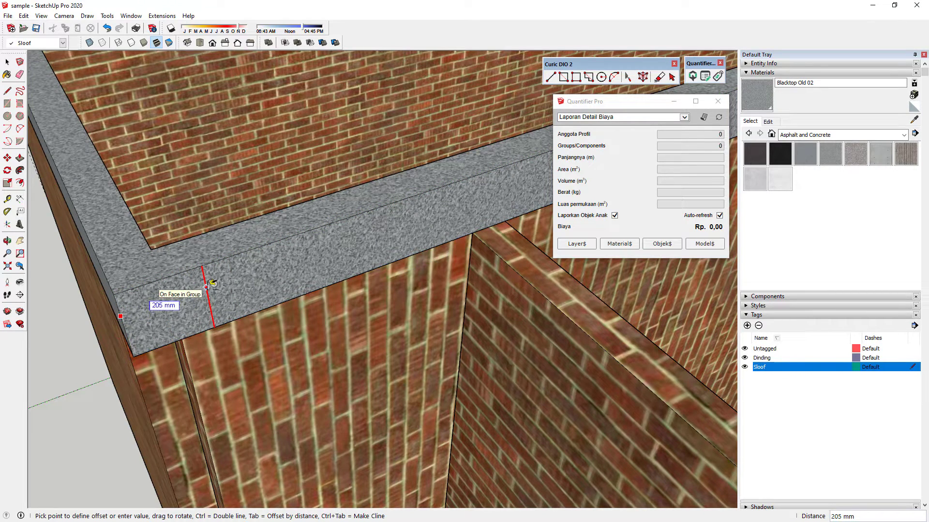
Set a 120 mm double-line offset on the sloof top face
{"action": "key", "text": "ctrl"}
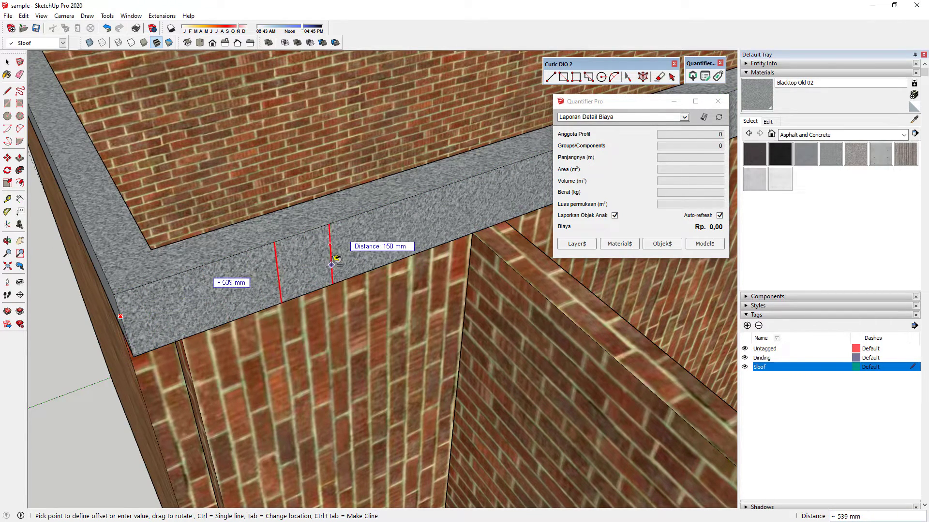
{"action": "scroll", "coordinate": [320, 382], "scroll_direction": "up", "scroll_amount": 1}
{"action": "scroll", "coordinate": [435, 220], "scroll_direction": "up", "scroll_amount": 1}
{"action": "scroll", "coordinate": [387, 242], "scroll_direction": "up", "scroll_amount": 1}
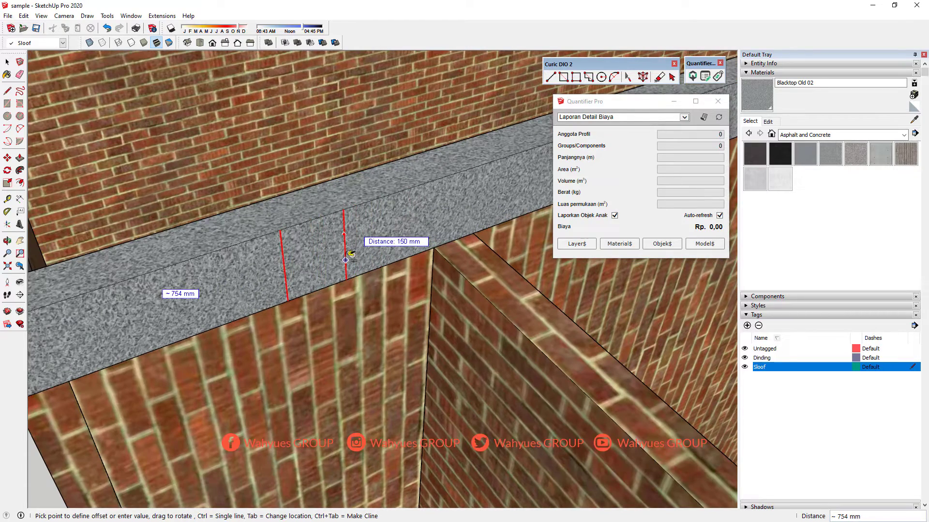
{"action": "right_click", "coordinate": [345, 260]}
{"action": "left_click", "coordinate": [357, 227]}
{"action": "type", "text": "120"}
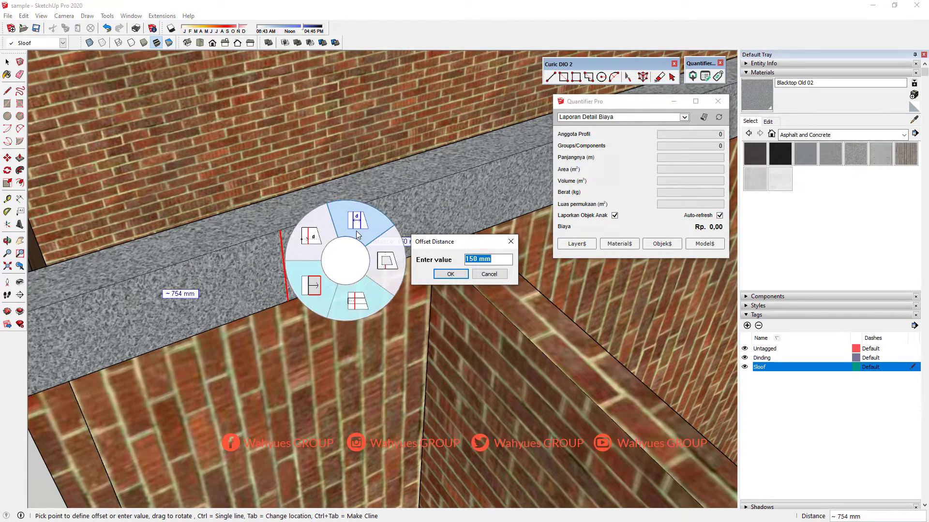
{"action": "left_click", "coordinate": [450, 274]}
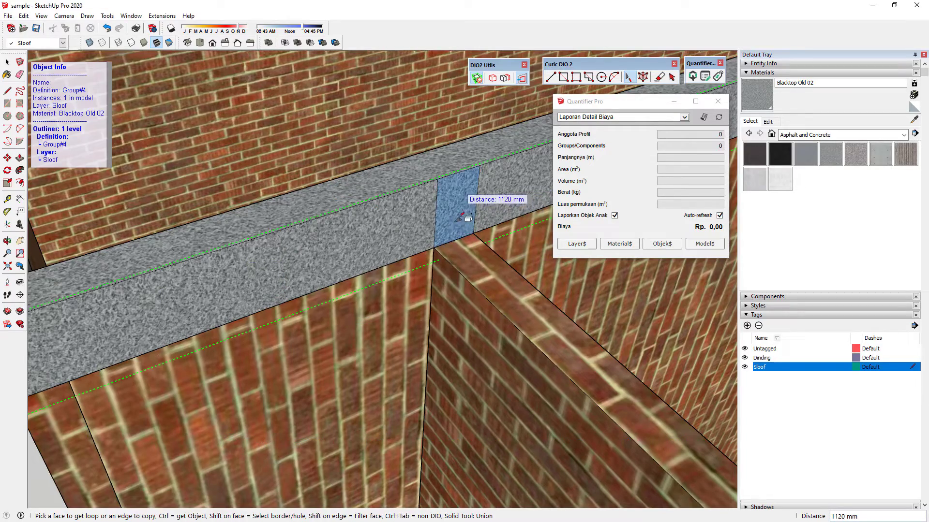
Extrude an interior sloof beam from the marked strip to the wall
{"action": "left_click", "coordinate": [476, 220]}
{"action": "scroll", "coordinate": [338, 189], "scroll_direction": "down", "scroll_amount": 3}
{"action": "scroll", "coordinate": [271, 164], "scroll_direction": "down", "scroll_amount": 3}
{"action": "scroll", "coordinate": [349, 274], "scroll_direction": "down", "scroll_amount": 2}
{"action": "scroll", "coordinate": [348, 274], "scroll_direction": "up", "scroll_amount": 3}
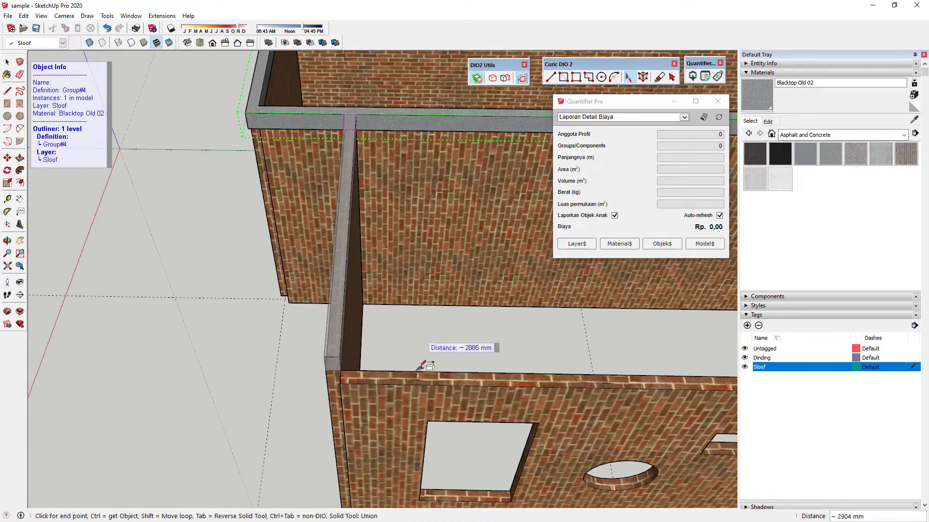
{"action": "left_click", "coordinate": [416, 369]}
{"action": "scroll", "coordinate": [107, 269], "scroll_direction": "up", "scroll_amount": 3}
{"action": "scroll", "coordinate": [107, 269], "scroll_direction": "up", "scroll_amount": 2}
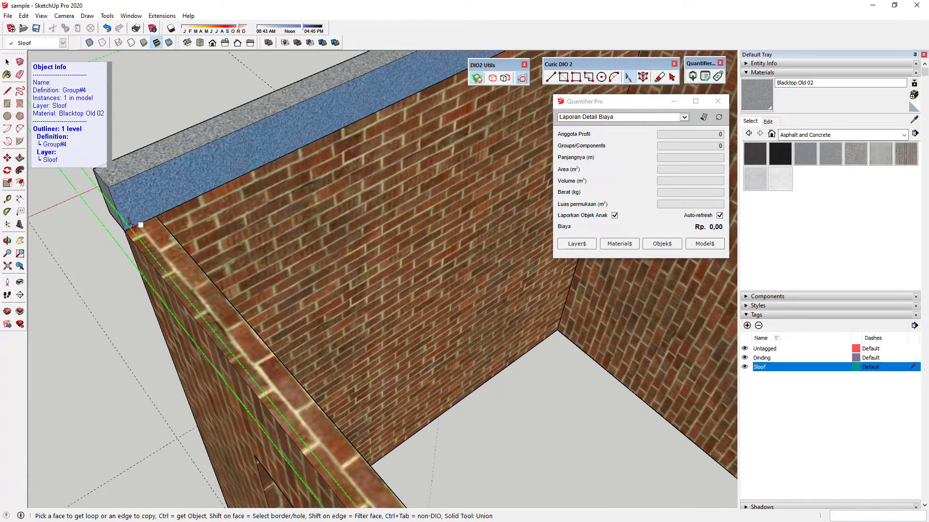
Offset the sloof edge as a single segment and run the frame along the wall-top loop
{"action": "left_click", "coordinate": [119, 199]}
{"action": "right_click", "coordinate": [155, 196]}
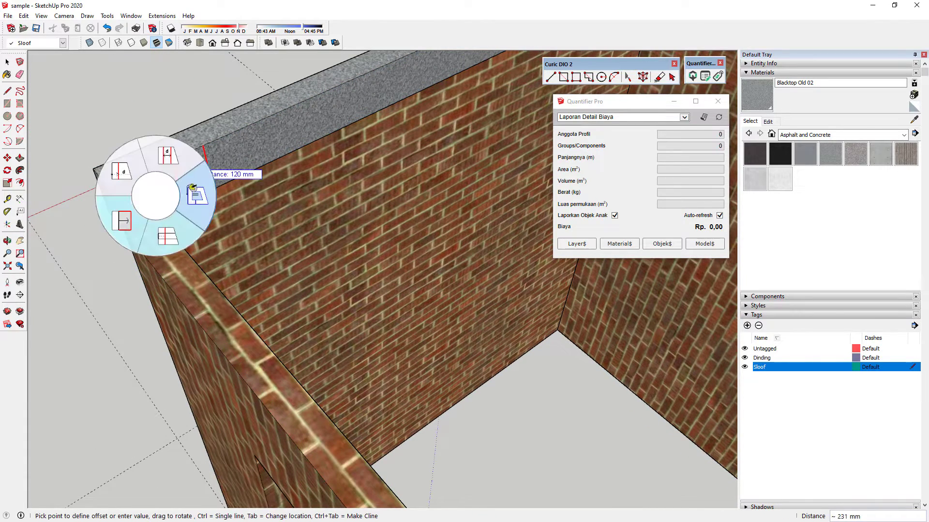
{"action": "left_click", "coordinate": [193, 198]}
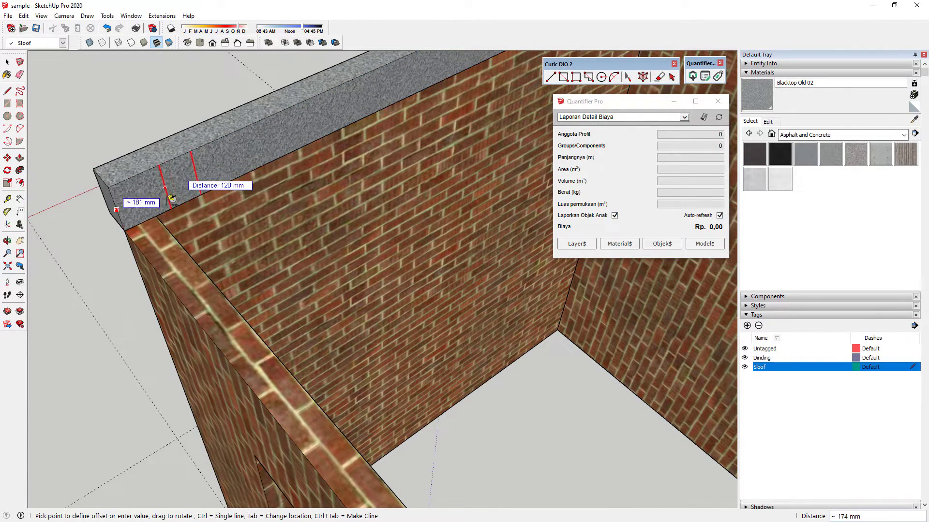
{"action": "left_click", "coordinate": [156, 215]}
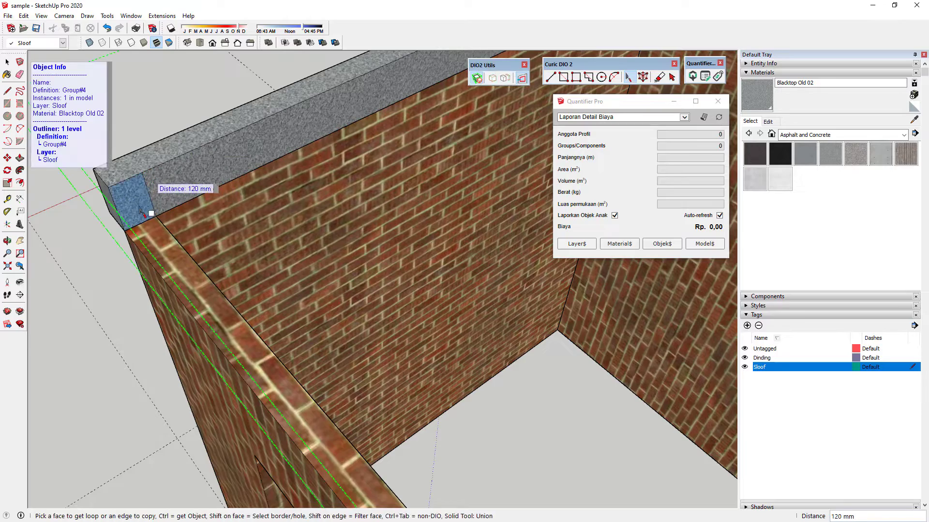
{"action": "scroll", "coordinate": [173, 229], "scroll_direction": "down", "scroll_amount": 3}
{"action": "scroll", "coordinate": [329, 391], "scroll_direction": "up", "scroll_amount": 3}
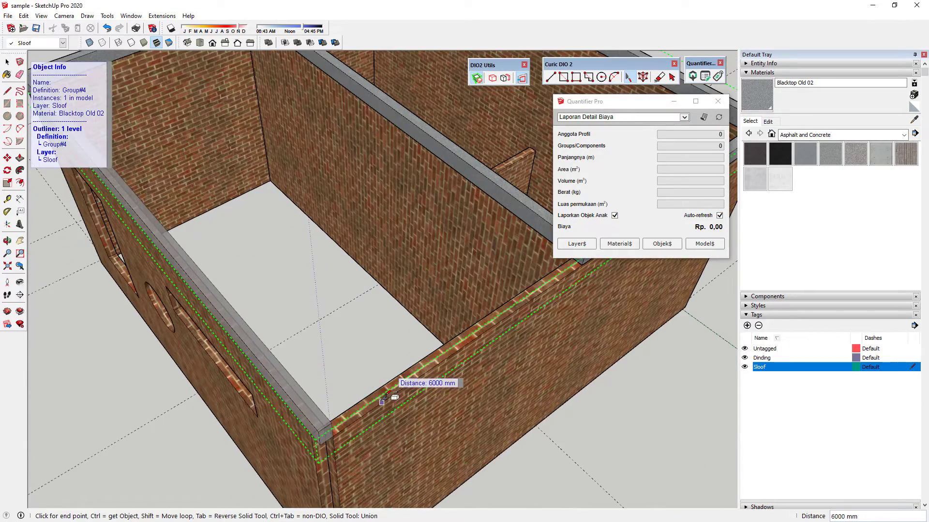
{"action": "left_click", "coordinate": [388, 402]}
Add a 120 mm offset edge inside the window wall to complete the sloof frame
{"action": "middle_click_drag", "start_coordinate": [387, 402], "coordinate": [44, 338]}
{"action": "scroll", "coordinate": [78, 206], "scroll_direction": "up", "scroll_amount": 3}
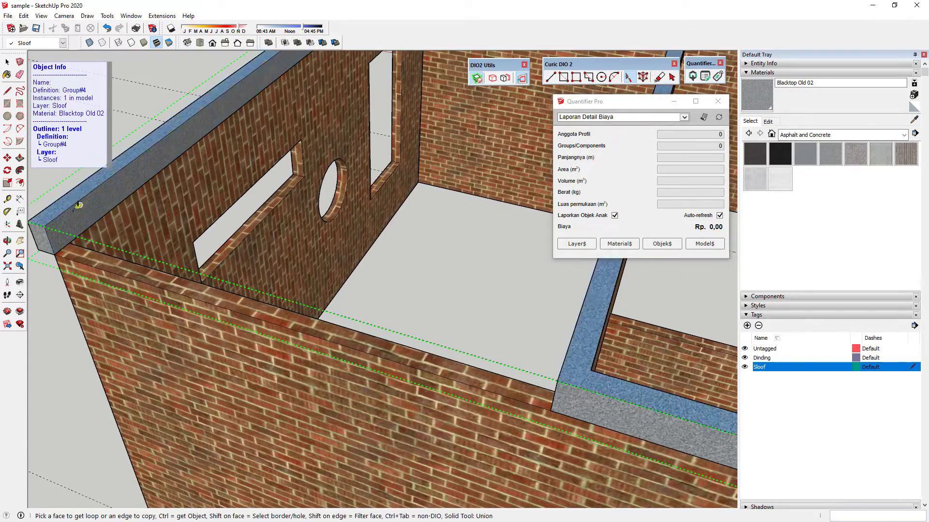
{"action": "left_click", "coordinate": [54, 232]}
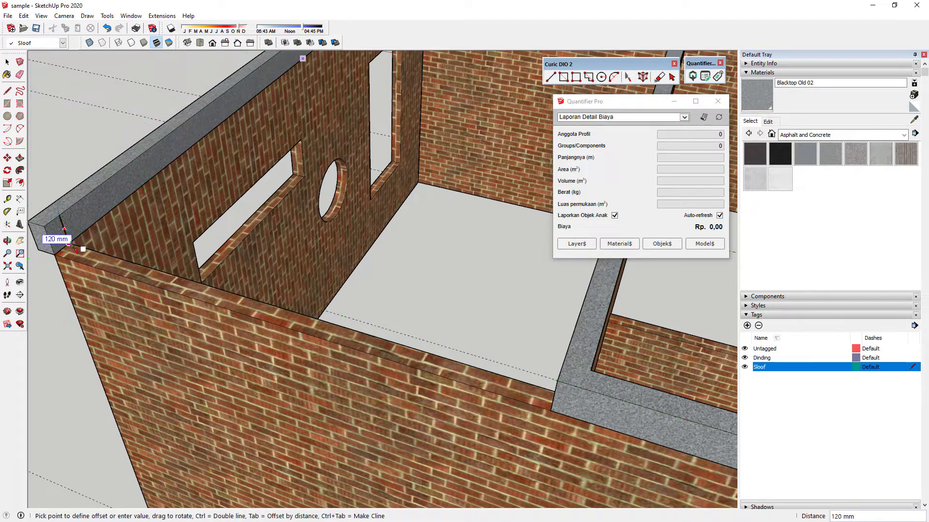
{"action": "left_click", "coordinate": [74, 245]}
{"action": "middle_click_drag", "start_coordinate": [74, 245], "coordinate": [338, 290]}
{"action": "left_click", "coordinate": [711, 295]}
{"action": "middle_click_drag", "start_coordinate": [711, 295], "coordinate": [341, 372]}
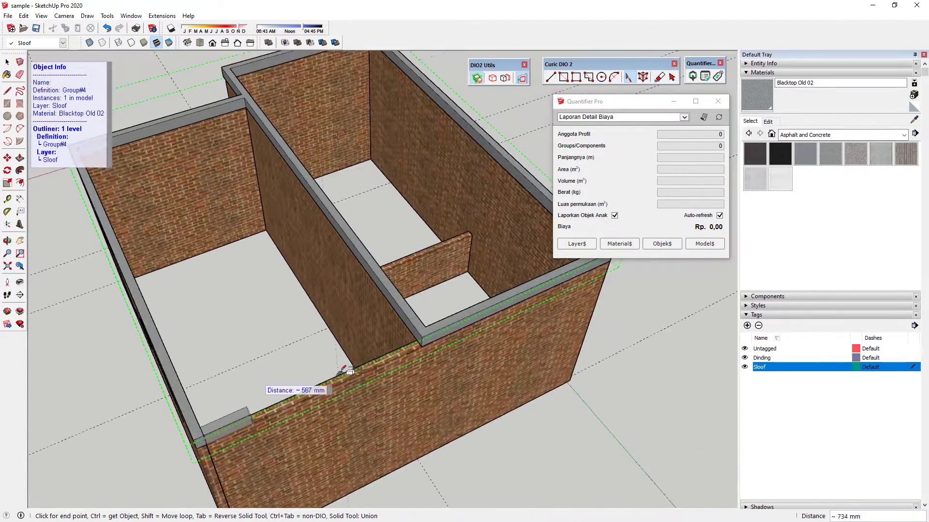
{"action": "scroll", "coordinate": [344, 370], "scroll_direction": "up", "scroll_amount": 3}
{"action": "mouse_move", "coordinate": [425, 348]}
{"action": "middle_mouse_down"}
{"action": "mouse_move", "coordinate": [589, 293]}
{"action": "mouse_move", "coordinate": [301, 304]}
{"action": "mouse_move", "coordinate": [318, 315]}
{"action": "mouse_move", "coordinate": [286, 279]}
{"action": "mouse_move", "coordinate": [237, 333]}
{"action": "middle_mouse_up"}
{"action": "scroll", "coordinate": [301, 304], "scroll_direction": "down", "scroll_amount": 5}
{"action": "key", "text": "space"}
Move the sloof frame 3200 mm down from its top corner to the wall base corner
{"action": "left_click", "coordinate": [317, 319]}
{"action": "scroll", "coordinate": [317, 319], "scroll_direction": "up", "scroll_amount": 3}
{"action": "scroll", "coordinate": [317, 319], "scroll_direction": "down", "scroll_amount": 3}
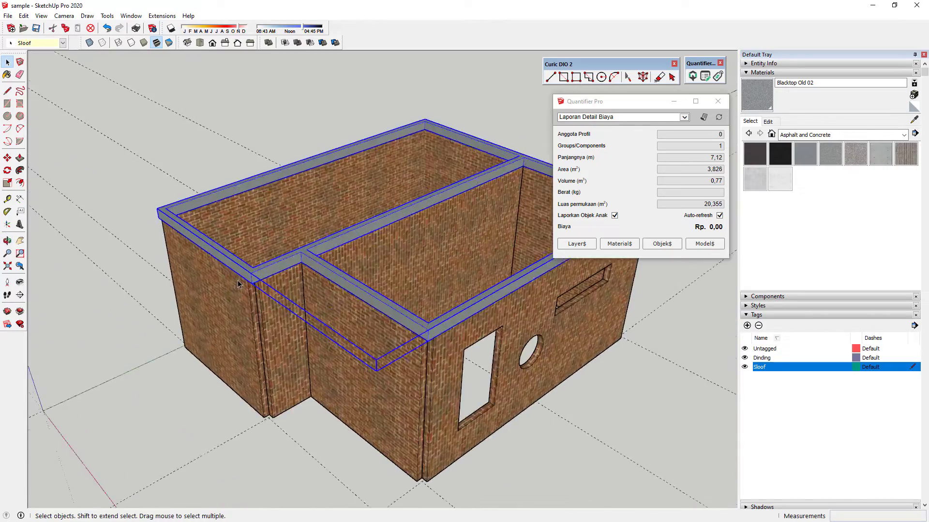
{"action": "scroll", "coordinate": [237, 334], "scroll_direction": "up", "scroll_amount": 3}
{"action": "middle_click_drag", "start_coordinate": [216, 268], "coordinate": [132, 202]}
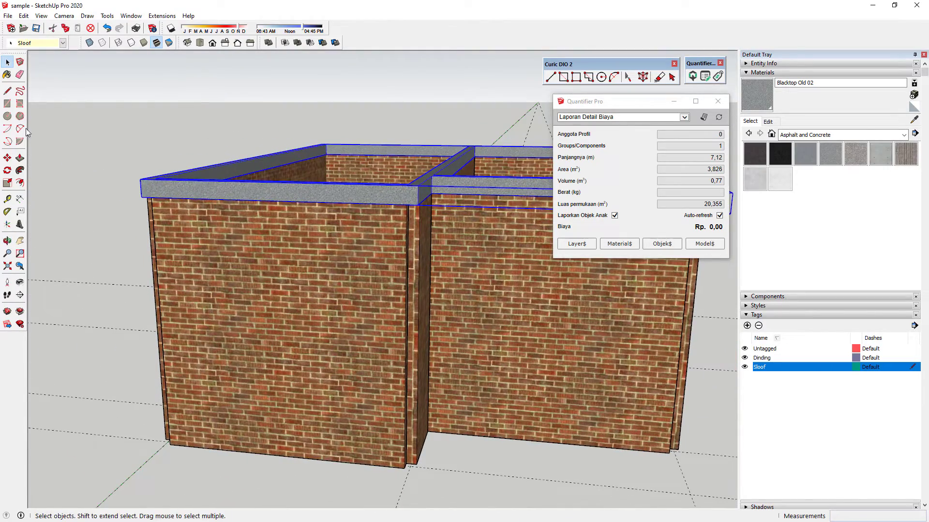
{"action": "left_click", "coordinate": [7, 158]}
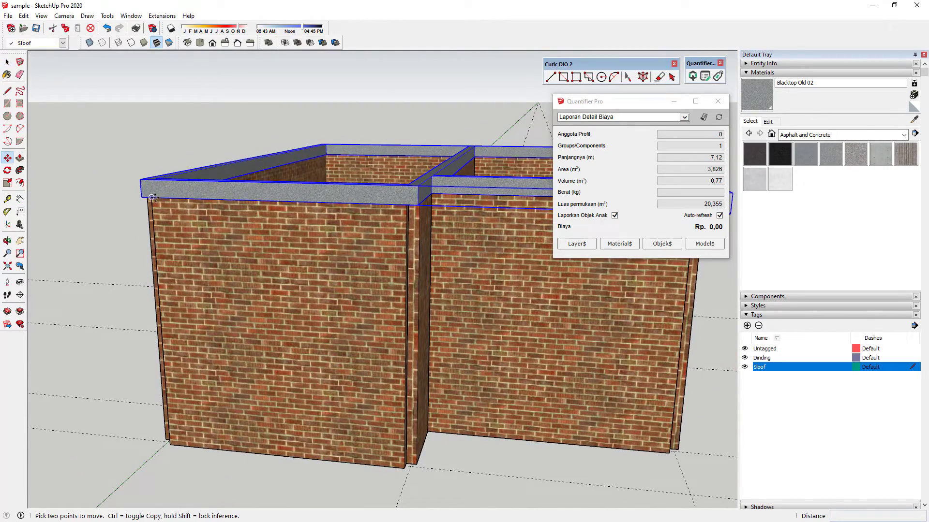
{"action": "scroll", "coordinate": [152, 186], "scroll_direction": "up", "scroll_amount": 3}
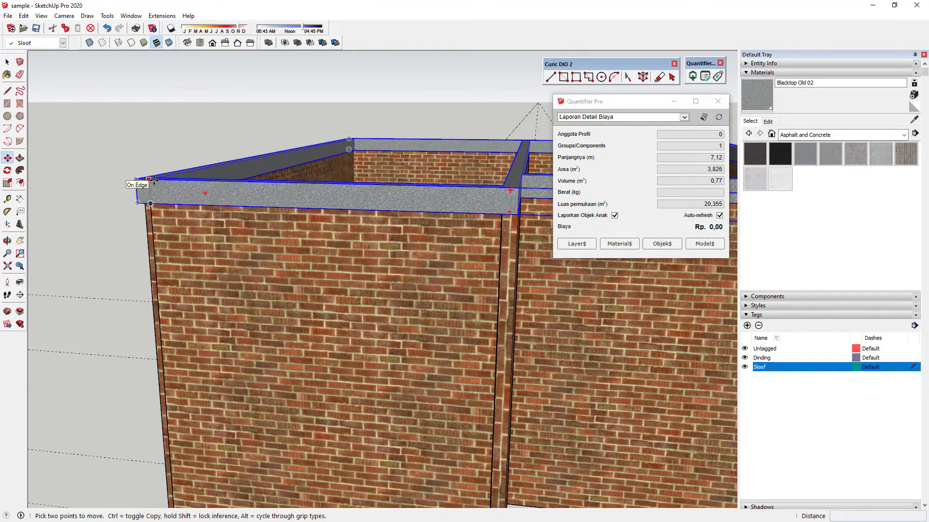
{"action": "left_click", "coordinate": [154, 180]}
{"action": "scroll", "coordinate": [154, 180], "scroll_direction": "down", "scroll_amount": 3}
{"action": "scroll", "coordinate": [166, 377], "scroll_direction": "up", "scroll_amount": 3}
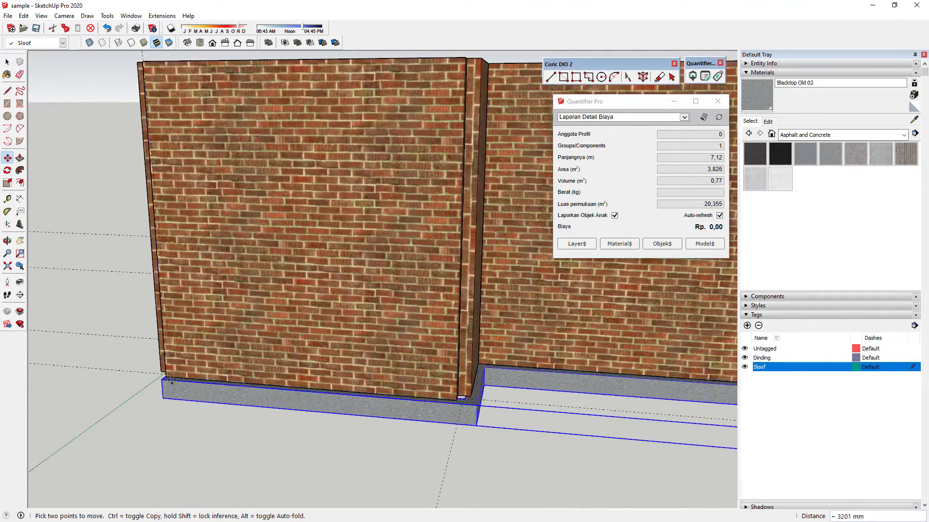
{"action": "left_click", "coordinate": [166, 377]}
Deselect, view the whole building, and reselect the sloof to check its 0.77 m³ volume
{"action": "scroll", "coordinate": [114, 276], "scroll_direction": "down", "scroll_amount": 2}
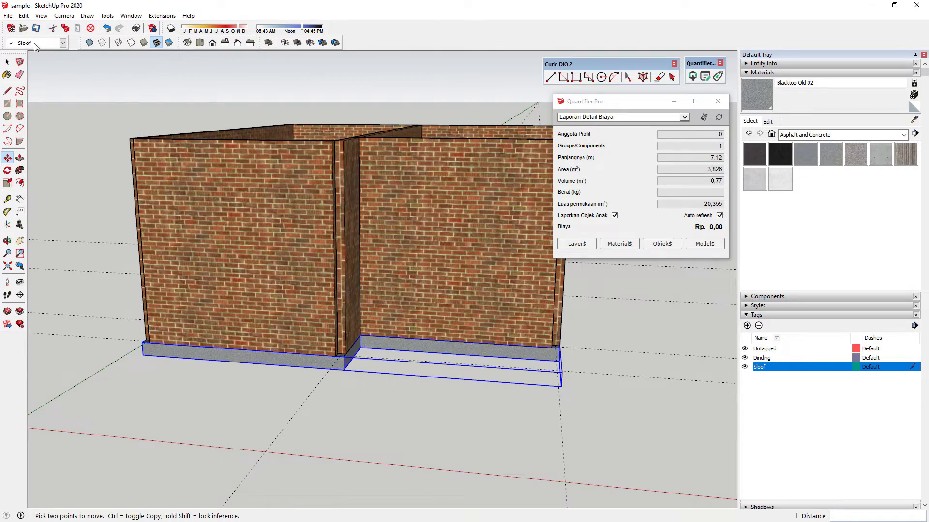
{"action": "left_click", "coordinate": [7, 62]}
{"action": "middle_click_drag", "start_coordinate": [97, 242], "coordinate": [365, 370]}
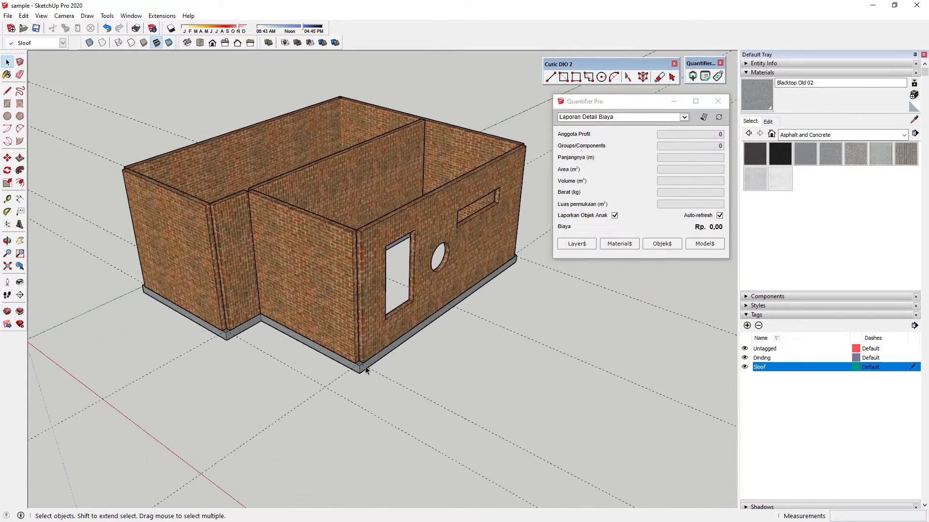
{"action": "scroll", "coordinate": [365, 370], "scroll_direction": "up", "scroll_amount": 5}
{"action": "left_click", "coordinate": [380, 357]}
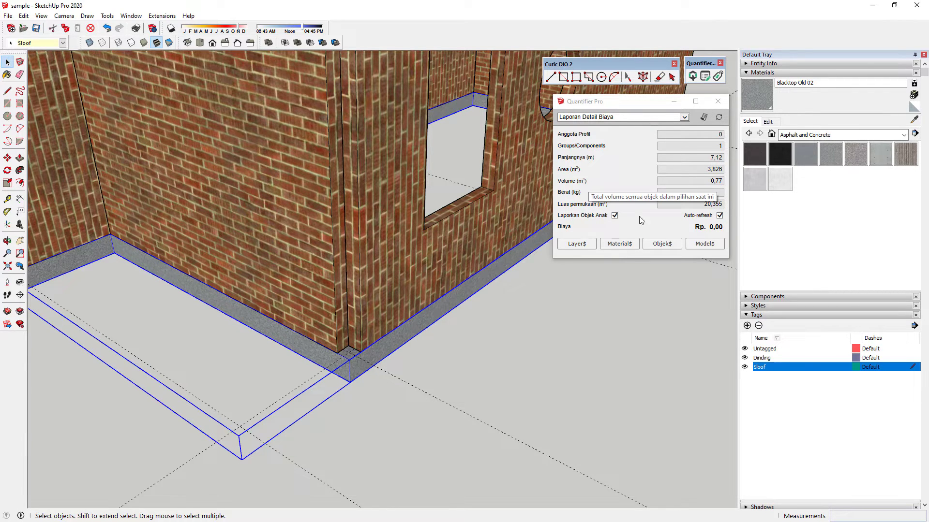
{"action": "left_click", "coordinate": [703, 117]}
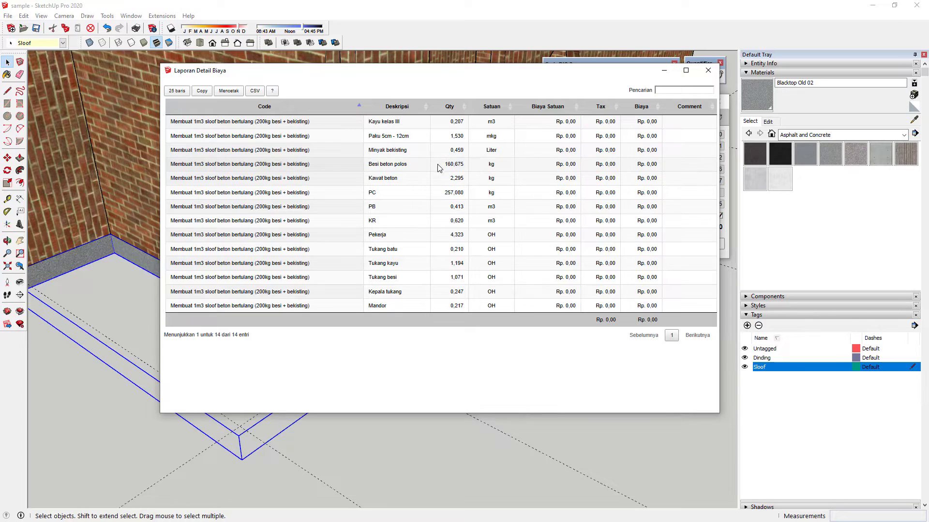
{"action": "left_click", "coordinate": [708, 70]}
{"action": "mouse_move", "coordinate": [326, 274]}
{"action": "middle_mouse_down"}
{"action": "mouse_move", "coordinate": [307, 248]}
{"action": "mouse_move", "coordinate": [341, 281]}
{"action": "middle_mouse_up"}
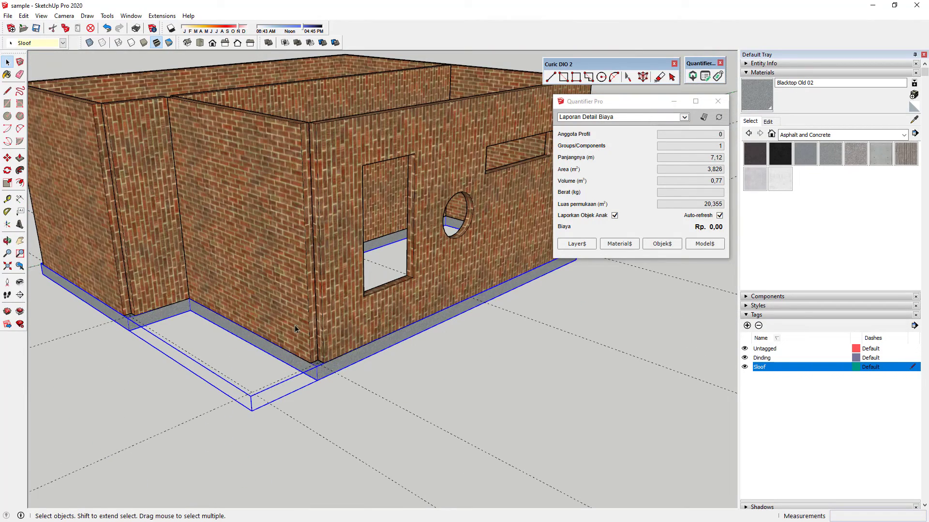
{"action": "key", "text": "alt+Tab"}
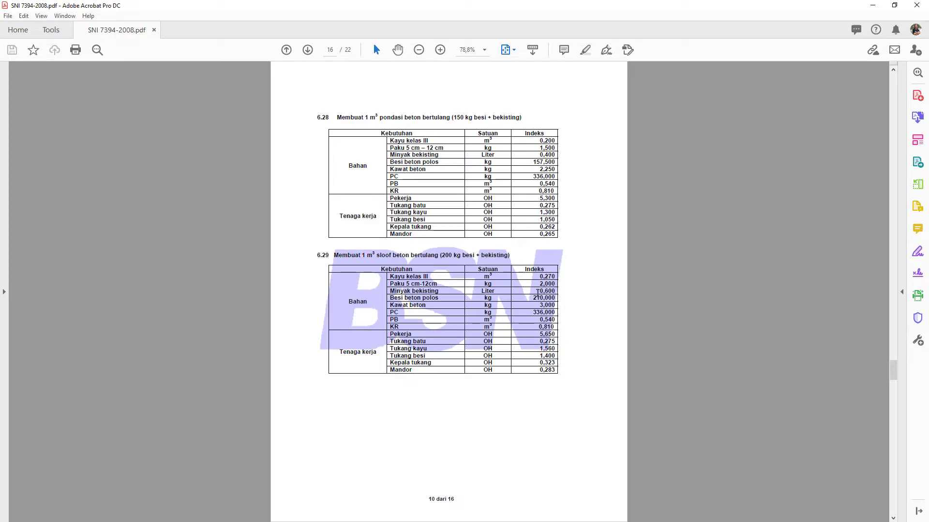
{"action": "left_click", "coordinate": [883, 10]}
{"action": "mouse_move", "coordinate": [295, 308]}
{"action": "middle_mouse_down"}
{"action": "mouse_move", "coordinate": [385, 328]}
{"action": "mouse_move", "coordinate": [338, 442]}
{"action": "mouse_move", "coordinate": [460, 296]}
{"action": "middle_mouse_up"}
{"action": "scroll", "coordinate": [251, 273], "scroll_direction": "down", "scroll_amount": 3}
{"action": "middle_click_drag", "start_coordinate": [251, 274], "coordinate": [348, 294]}
{"action": "scroll", "coordinate": [348, 293], "scroll_direction": "down", "scroll_amount": 3}
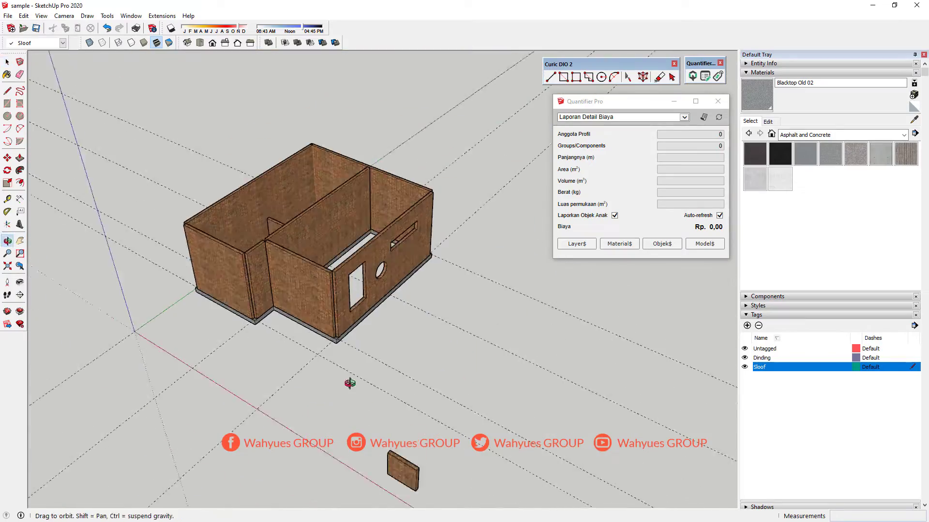
{"action": "mouse_move", "coordinate": [348, 384]}
{"action": "middle_mouse_down"}
{"action": "mouse_move", "coordinate": [326, 224]}
{"action": "mouse_move", "coordinate": [481, 242]}
{"action": "middle_mouse_up"}
{"action": "scroll", "coordinate": [326, 225], "scroll_direction": "up", "scroll_amount": 5}
{"action": "scroll", "coordinate": [482, 242], "scroll_direction": "down", "scroll_amount": 3}
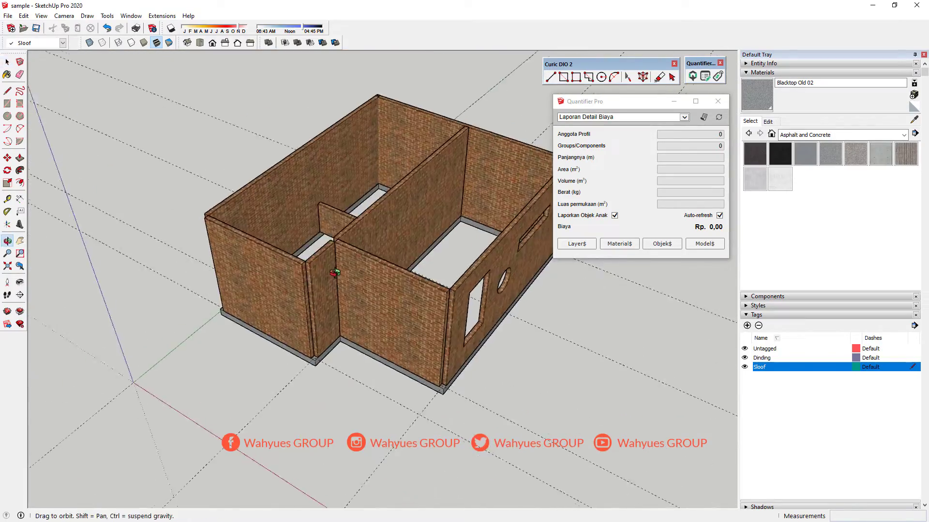
{"action": "scroll", "coordinate": [399, 250], "scroll_direction": "up", "scroll_amount": 4}
{"action": "mouse_move", "coordinate": [399, 250]}
{"action": "middle_mouse_down"}
{"action": "mouse_move", "coordinate": [246, 227]}
{"action": "mouse_move", "coordinate": [317, 204]}
{"action": "middle_mouse_up"}
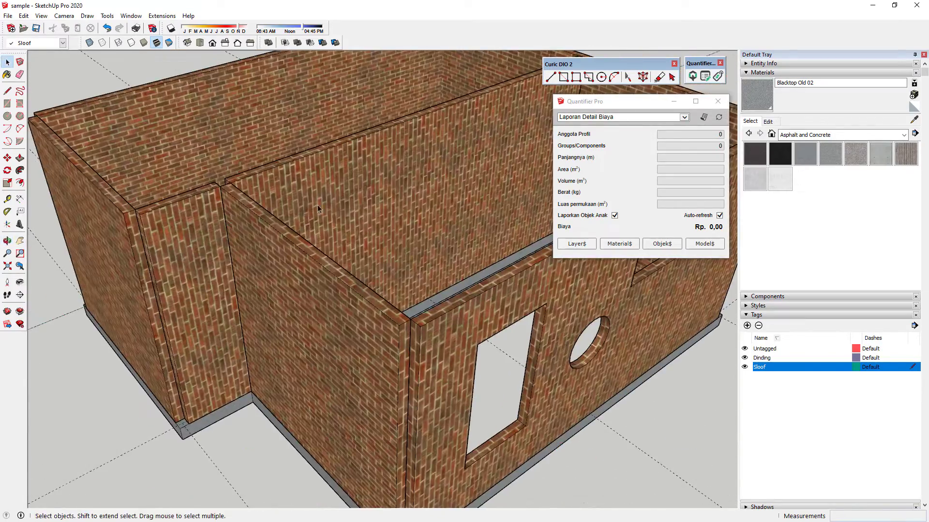
{"action": "scroll", "coordinate": [318, 205], "scroll_direction": "down", "scroll_amount": 3}
{"action": "scroll", "coordinate": [262, 211], "scroll_direction": "up", "scroll_amount": 3}
{"action": "mouse_move", "coordinate": [261, 211]}
{"action": "middle_mouse_down"}
{"action": "mouse_move", "coordinate": [308, 214]}
{"action": "mouse_move", "coordinate": [283, 396]}
{"action": "middle_mouse_up"}
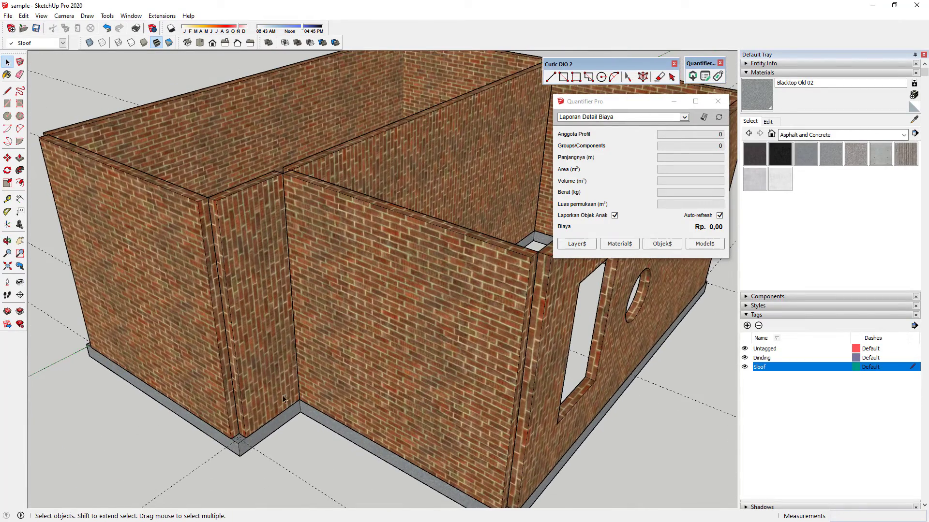
{"action": "left_click", "coordinate": [268, 435]}
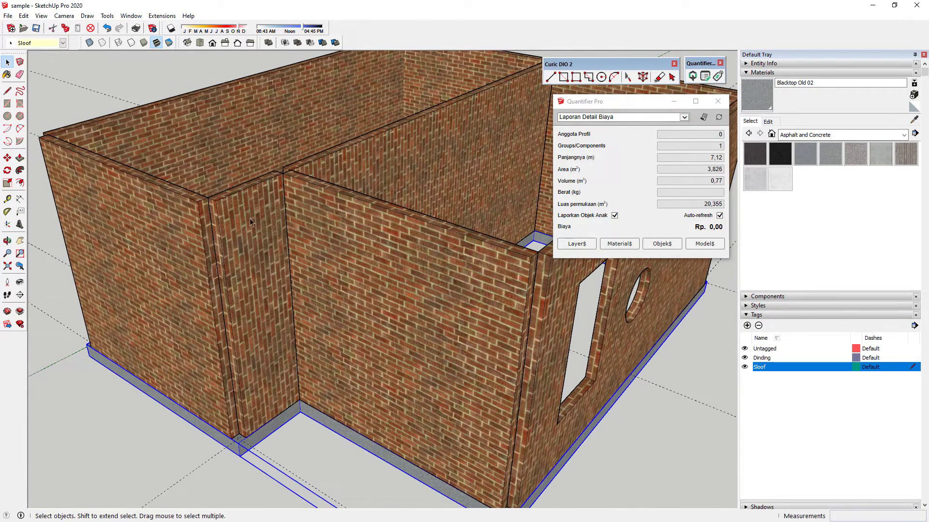
{"action": "left_click", "coordinate": [151, 95]}
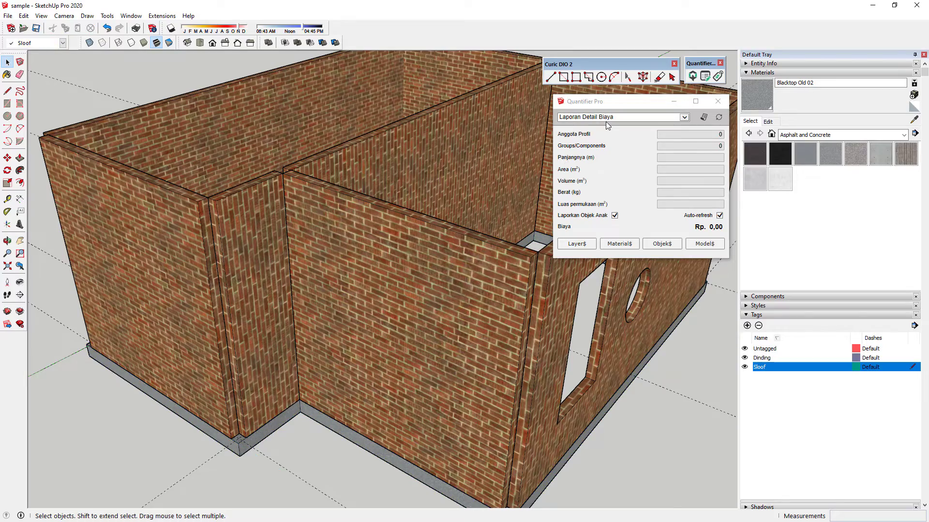
{"action": "scroll", "coordinate": [275, 287], "scroll_direction": "down", "scroll_amount": 2}
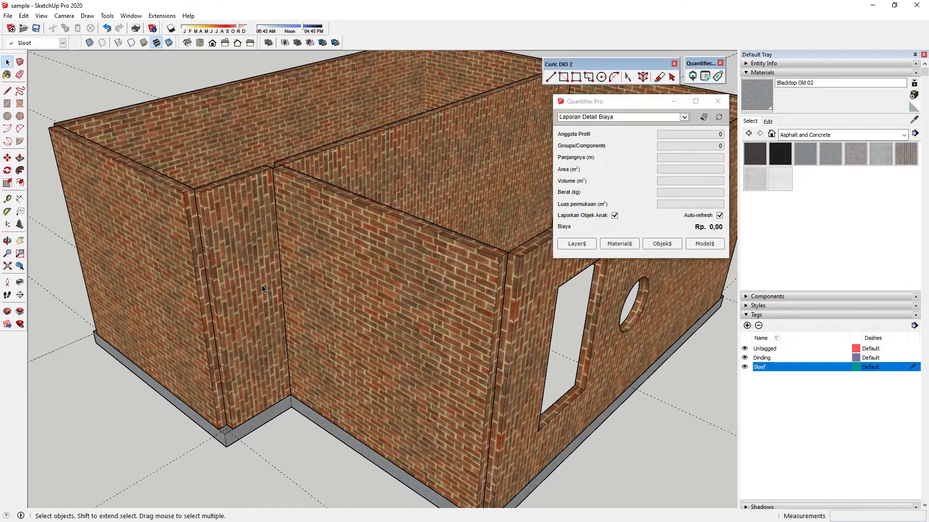
{"action": "scroll", "coordinate": [262, 285], "scroll_direction": "down", "scroll_amount": 2}
{"action": "scroll", "coordinate": [249, 289], "scroll_direction": "up", "scroll_amount": 1}
{"action": "scroll", "coordinate": [241, 303], "scroll_direction": "up", "scroll_amount": 4}
{"action": "mouse_move", "coordinate": [242, 304]}
{"action": "middle_mouse_down"}
{"action": "mouse_move", "coordinate": [362, 477]}
{"action": "mouse_move", "coordinate": [350, 402]}
{"action": "middle_mouse_up"}
{"action": "scroll", "coordinate": [344, 347], "scroll_direction": "up", "scroll_amount": 3}
{"action": "scroll", "coordinate": [333, 300], "scroll_direction": "down", "scroll_amount": 2}
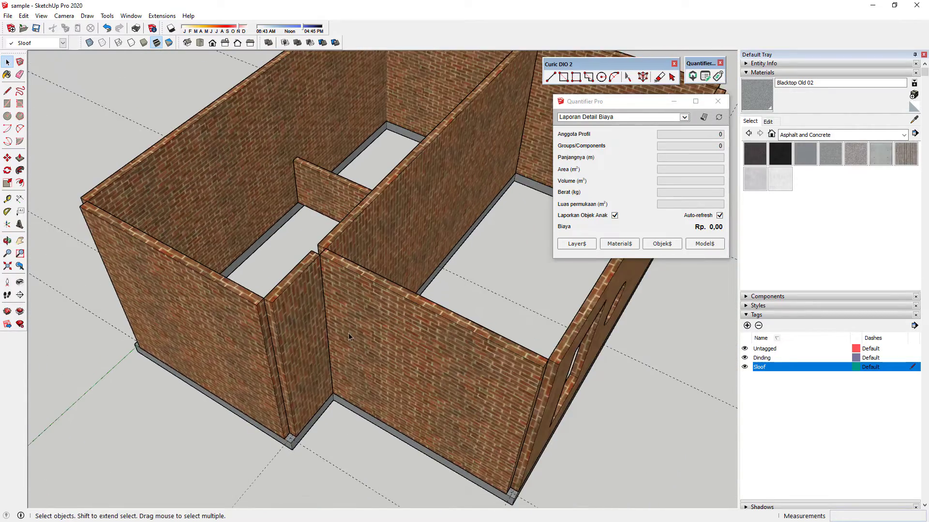
{"action": "scroll", "coordinate": [346, 339], "scroll_direction": "down", "scroll_amount": 1}
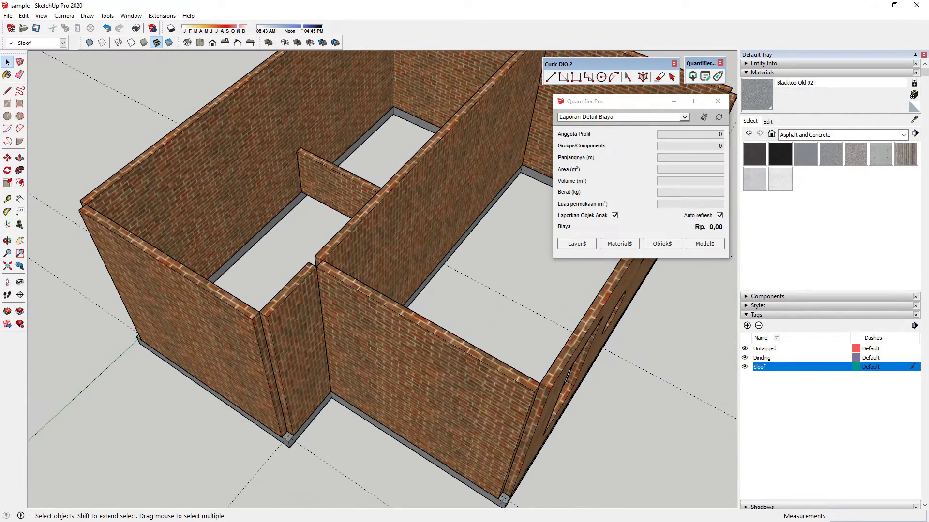